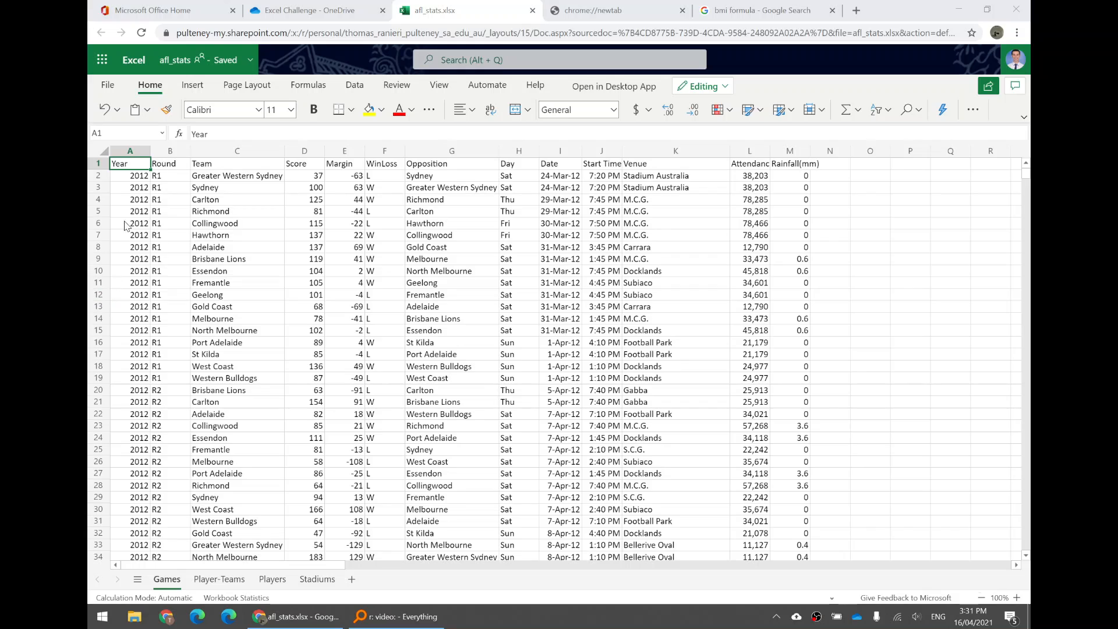
# Examine the Games sheet's records down the Year column and across the first two match rows
pyautogui.click(129, 152)
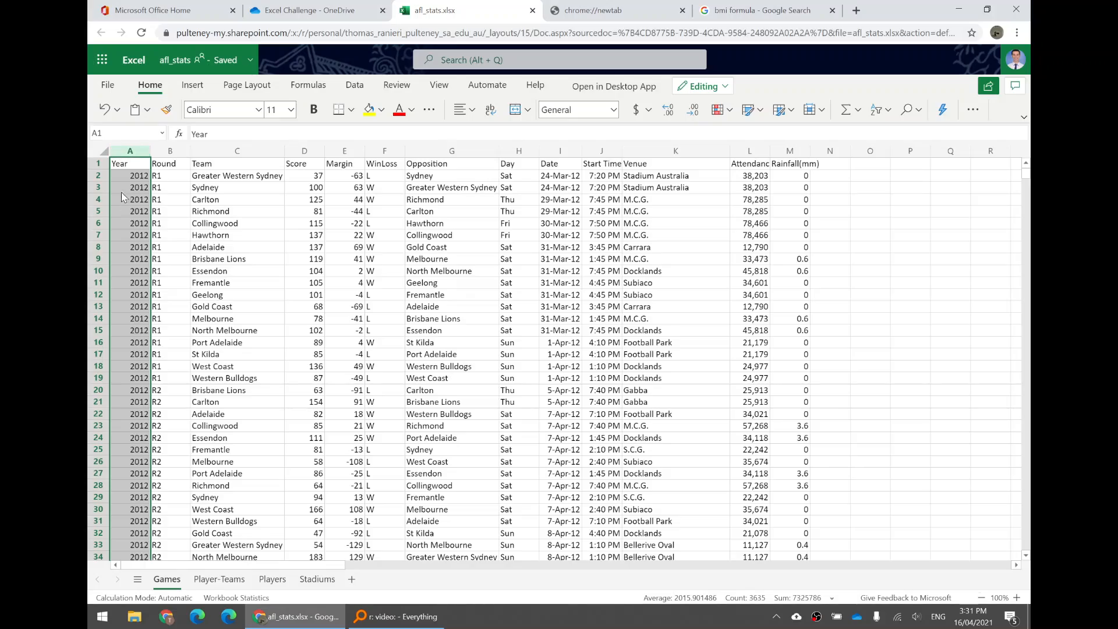
pyautogui.scroll(-20, 135, 184)
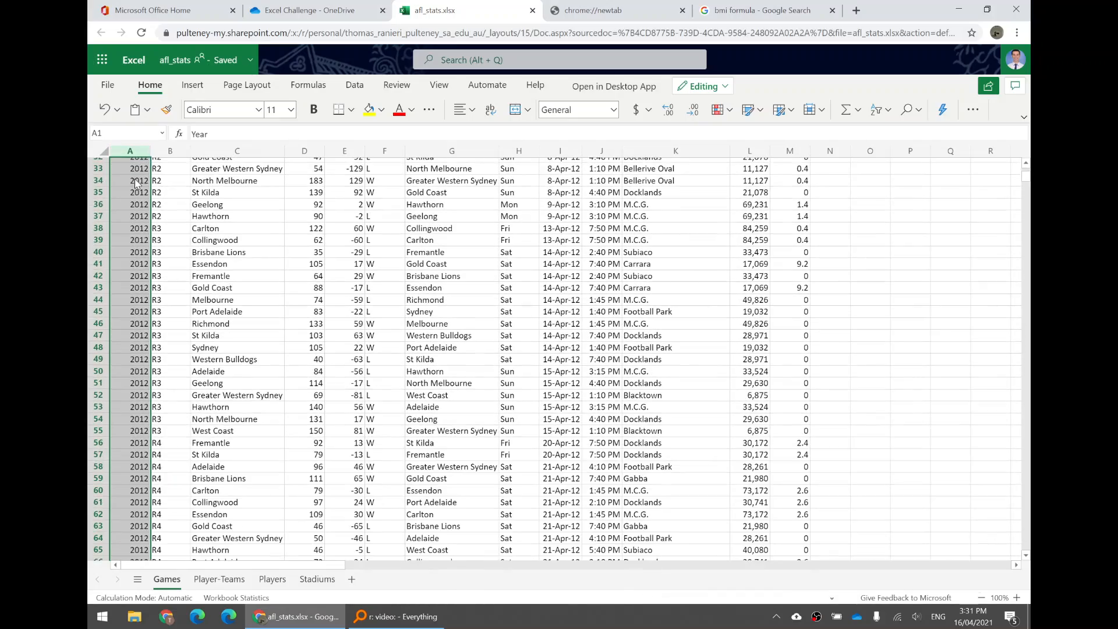
pyautogui.scroll(-20, 127, 197)
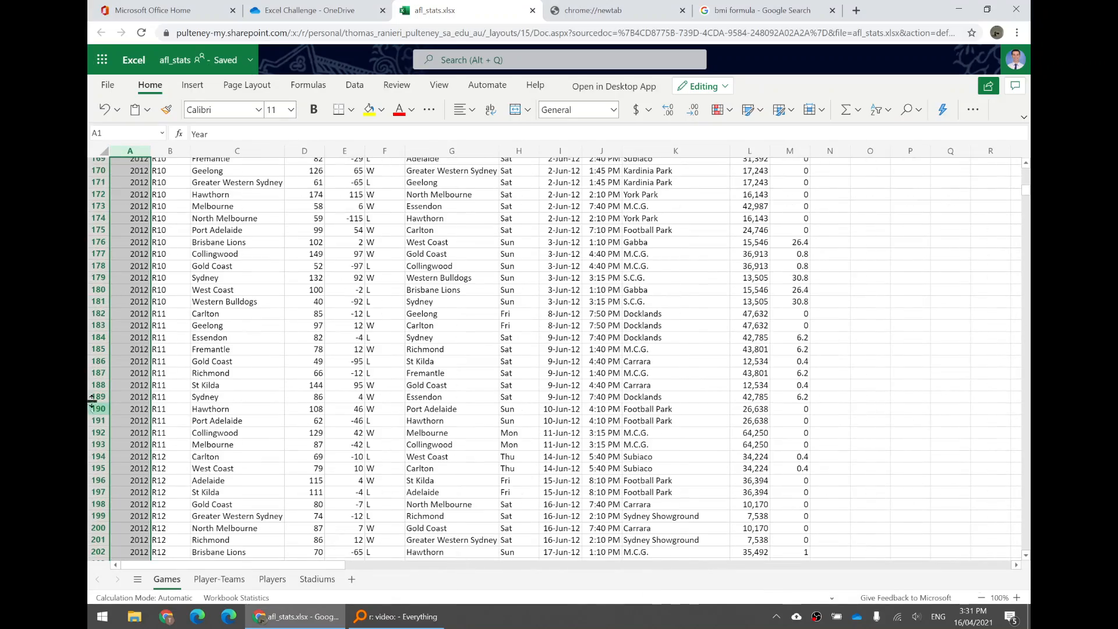
pyautogui.scroll(-20, 125, 400)
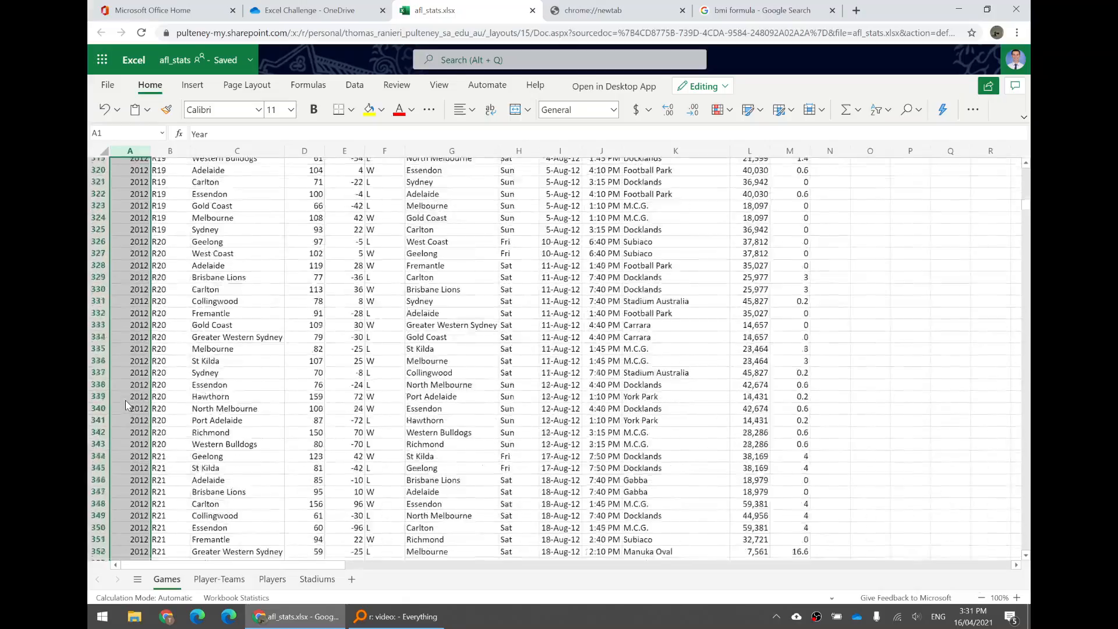
pyautogui.scroll(-20, 131, 403)
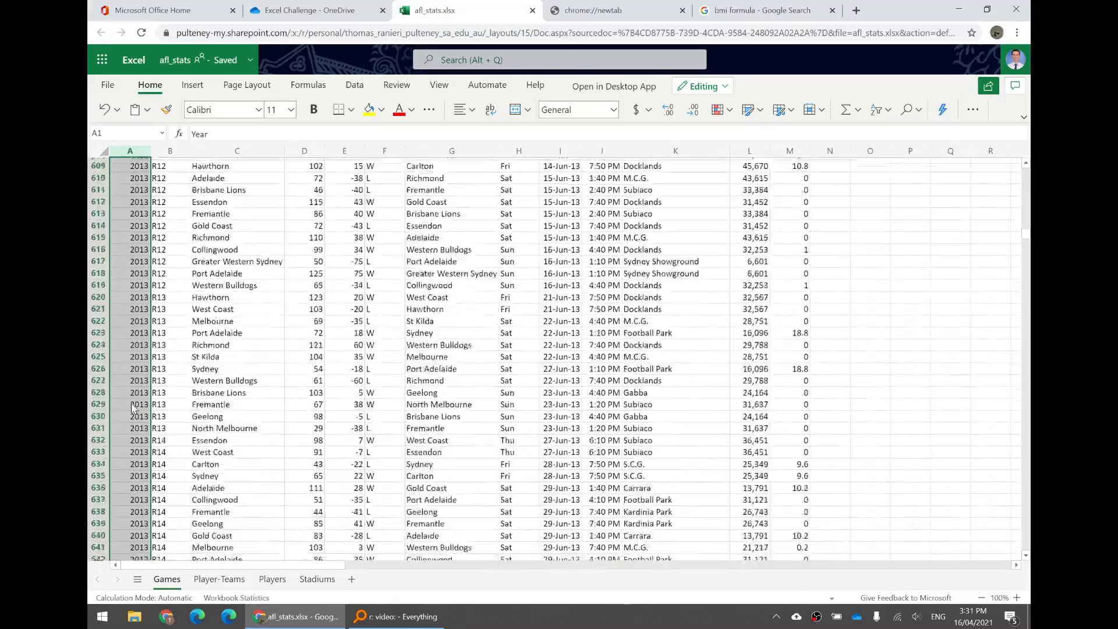
pyautogui.scroll(-20, 137, 403)
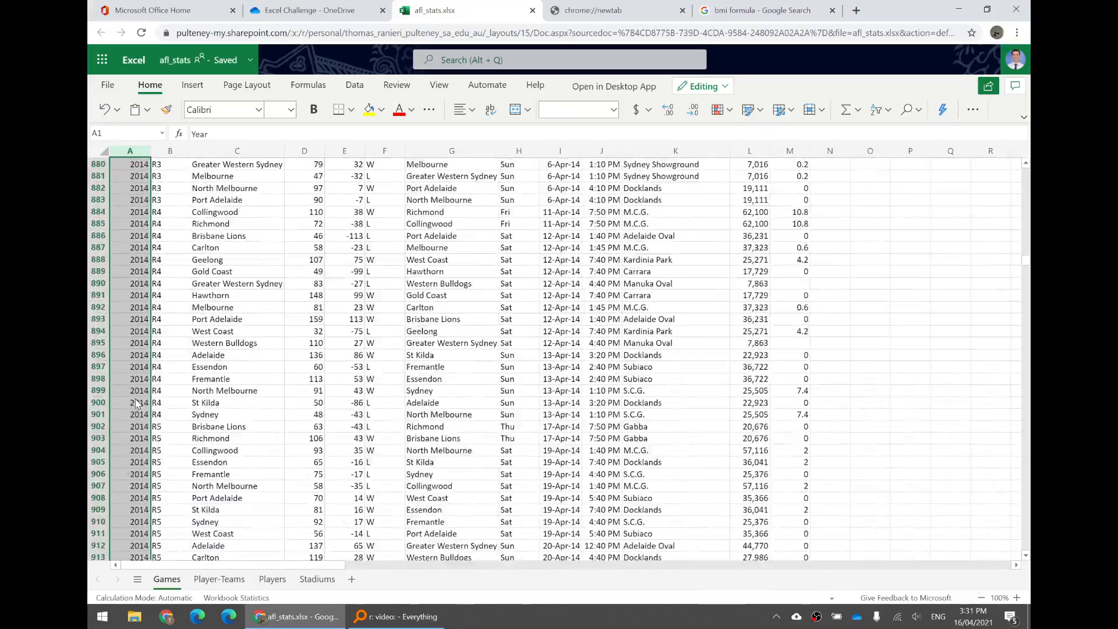
pyautogui.scroll(-20, 137, 395)
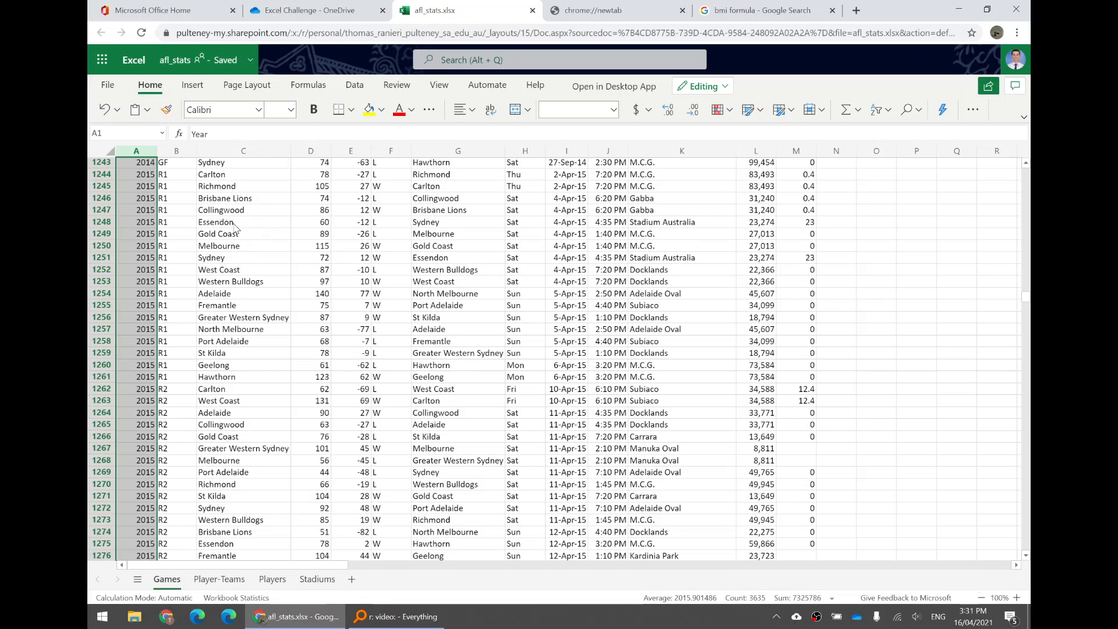
pyautogui.click(232, 229)
pyautogui.hotkey('ctrl', 'Up')
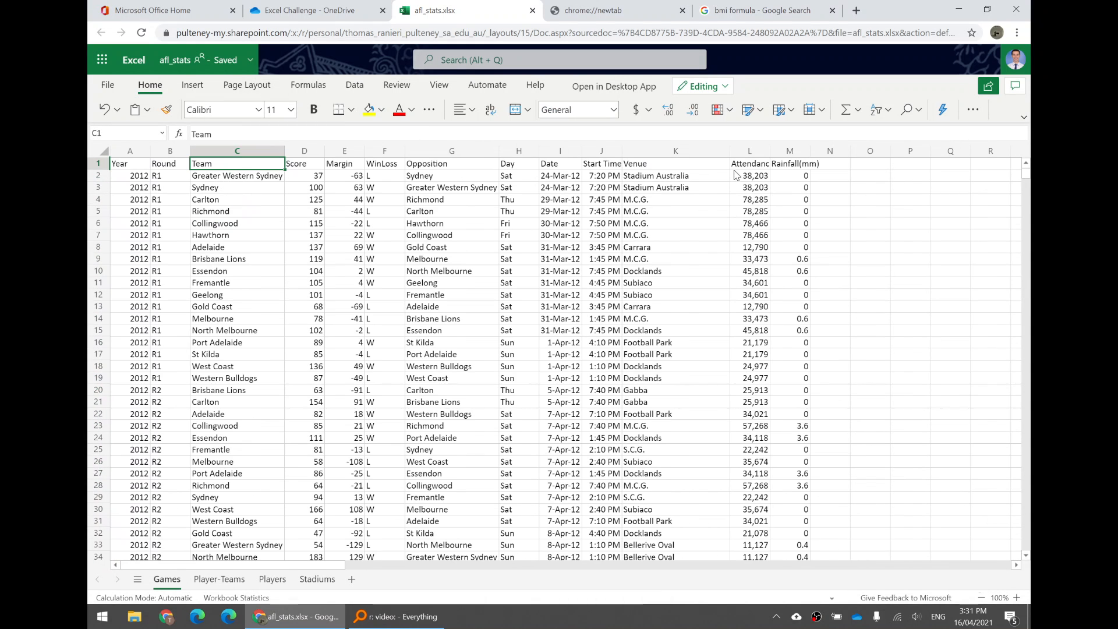
pyautogui.moveTo(225, 186); pyautogui.dragTo(130, 177)
pyautogui.click(798, 196)
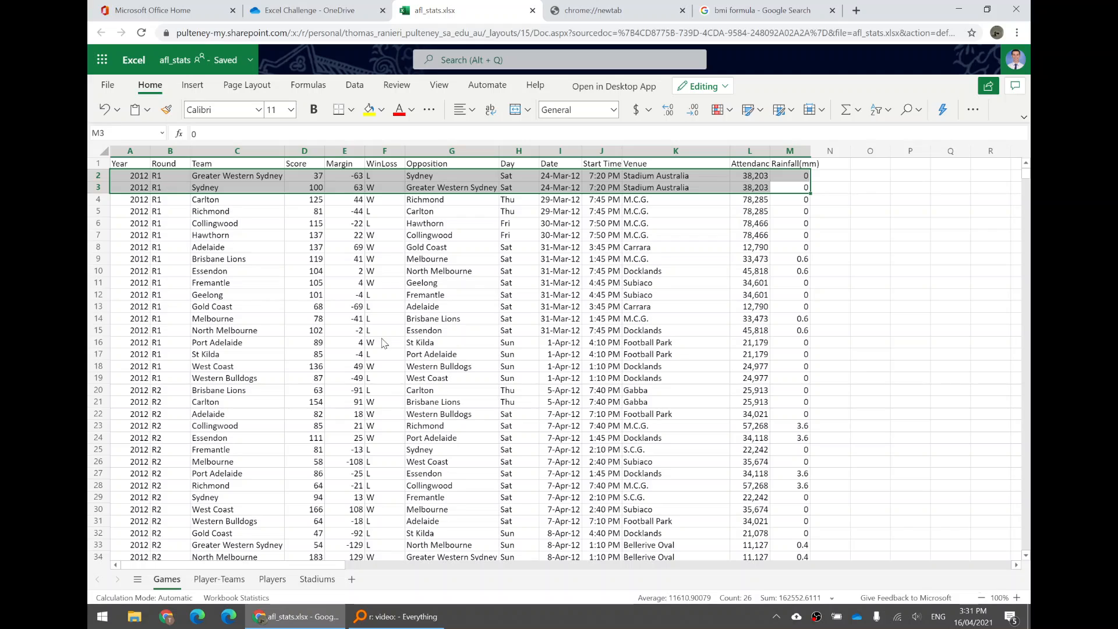
pyautogui.click(130, 150)
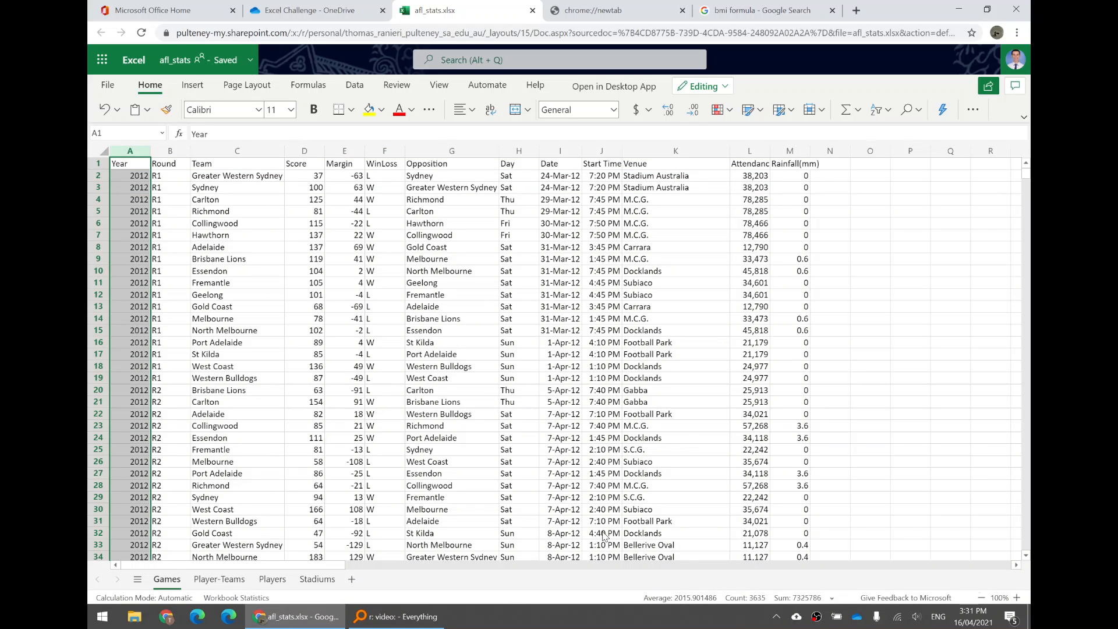
pyautogui.click(140, 168)
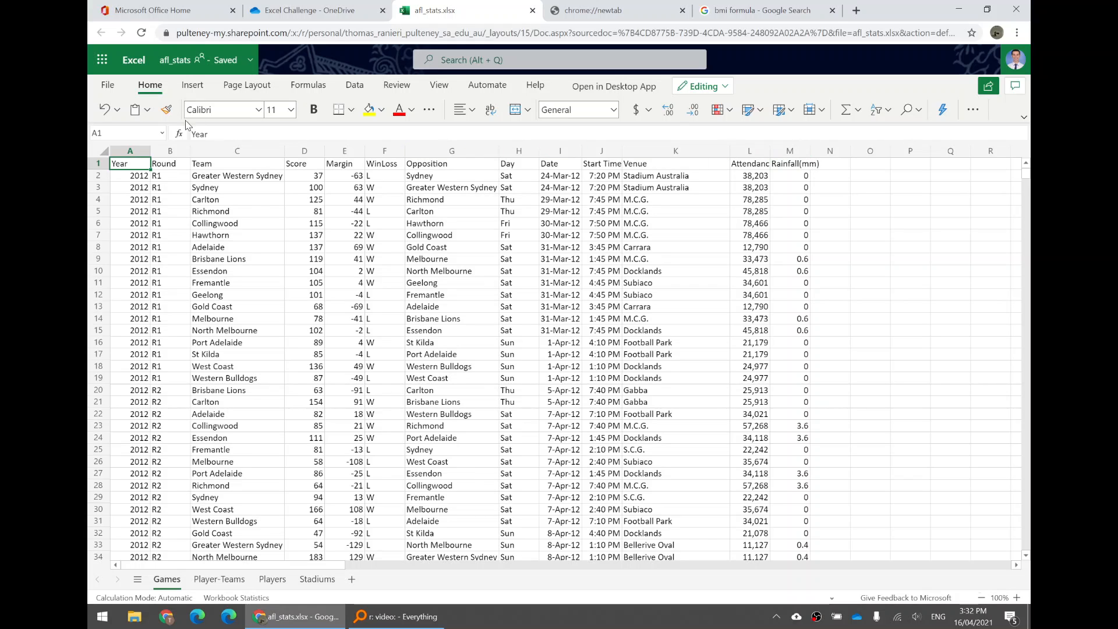
# Turn on filtering for columns A through M, from Year to Rainfall(mm)
pyautogui.moveTo(130, 151); pyautogui.dragTo(790, 152)
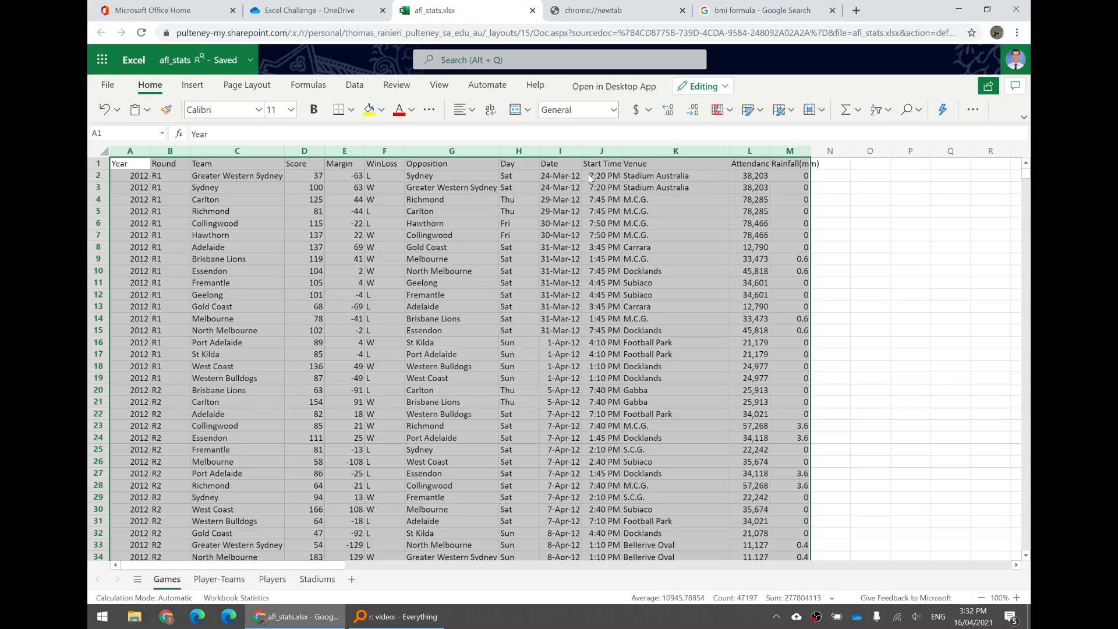
pyautogui.click(128, 151)
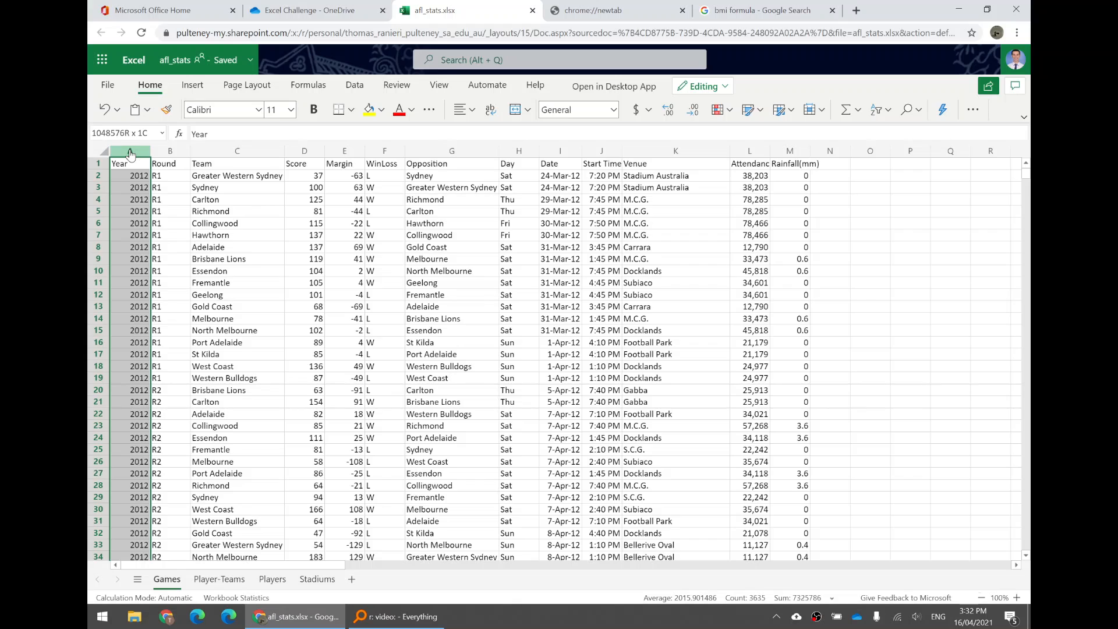
pyautogui.moveTo(130, 152); pyautogui.dragTo(787, 151)
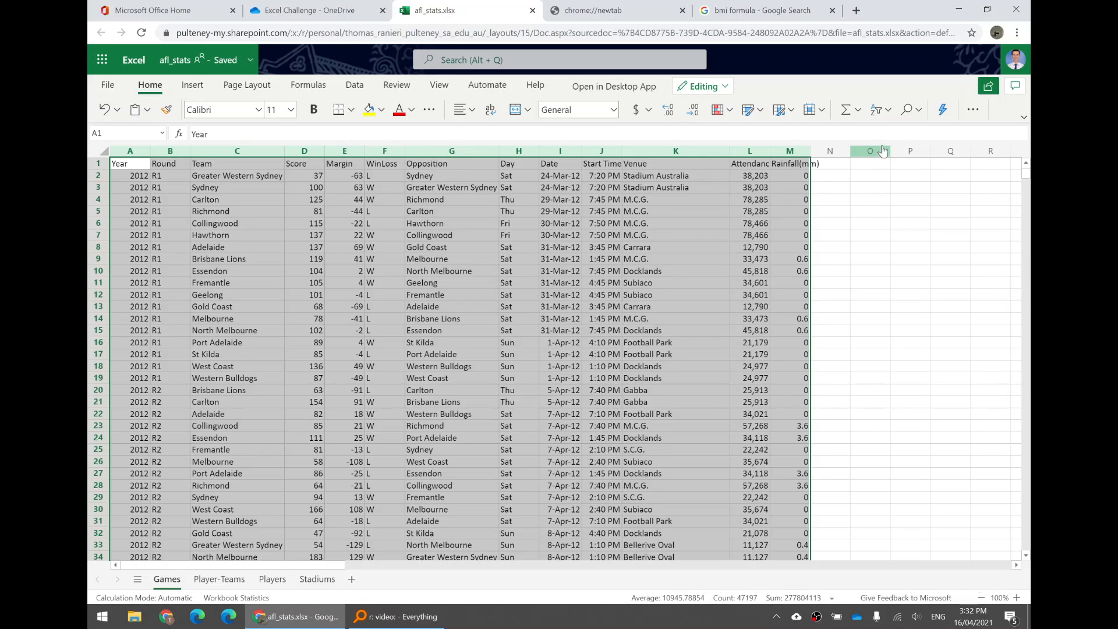
pyautogui.click(880, 116)
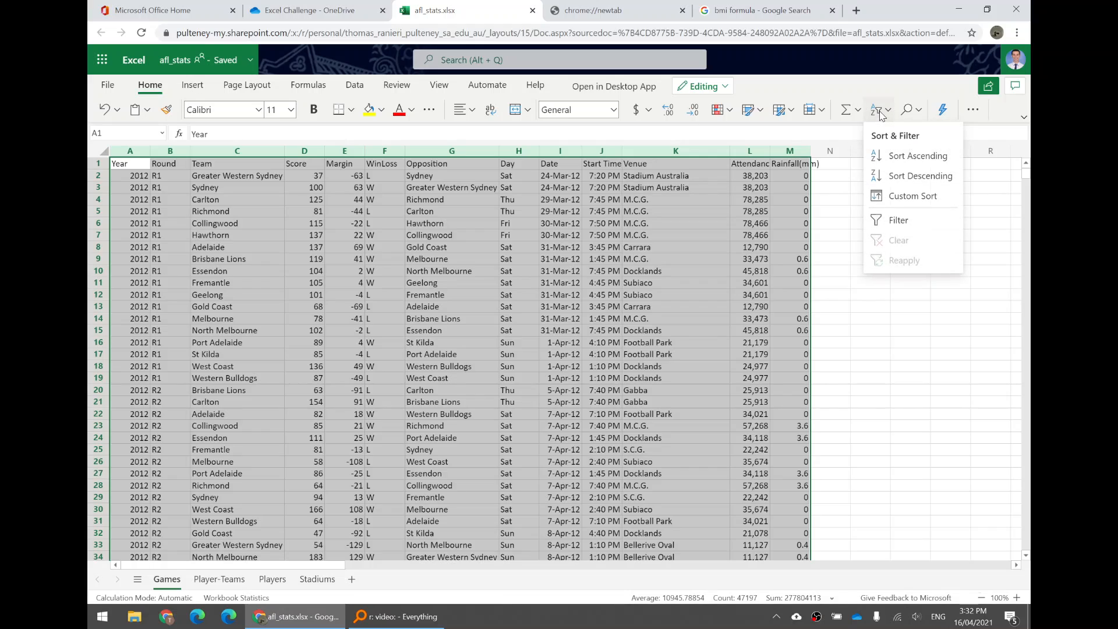
pyautogui.click(900, 220)
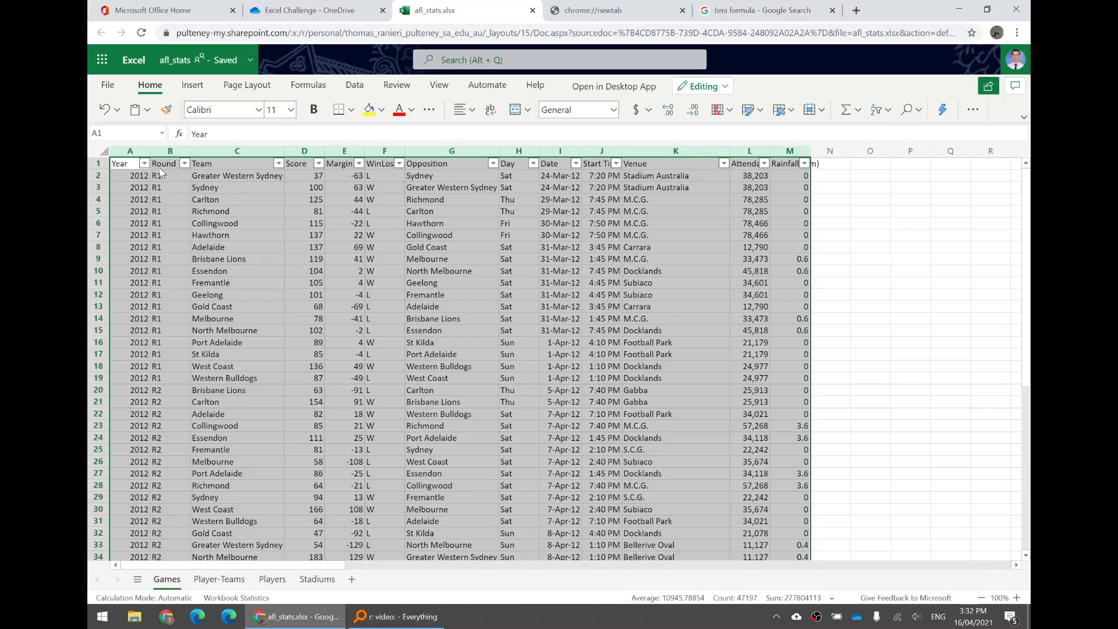
# Sort the game records by Score in ascending order
pyautogui.click(265, 166)
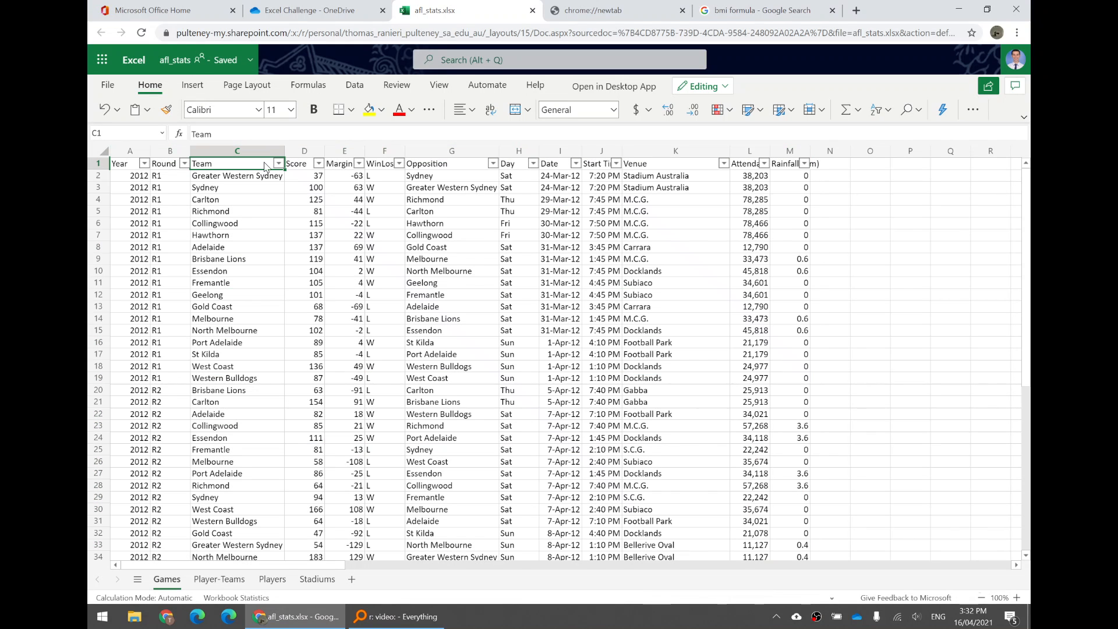
pyautogui.click(319, 164)
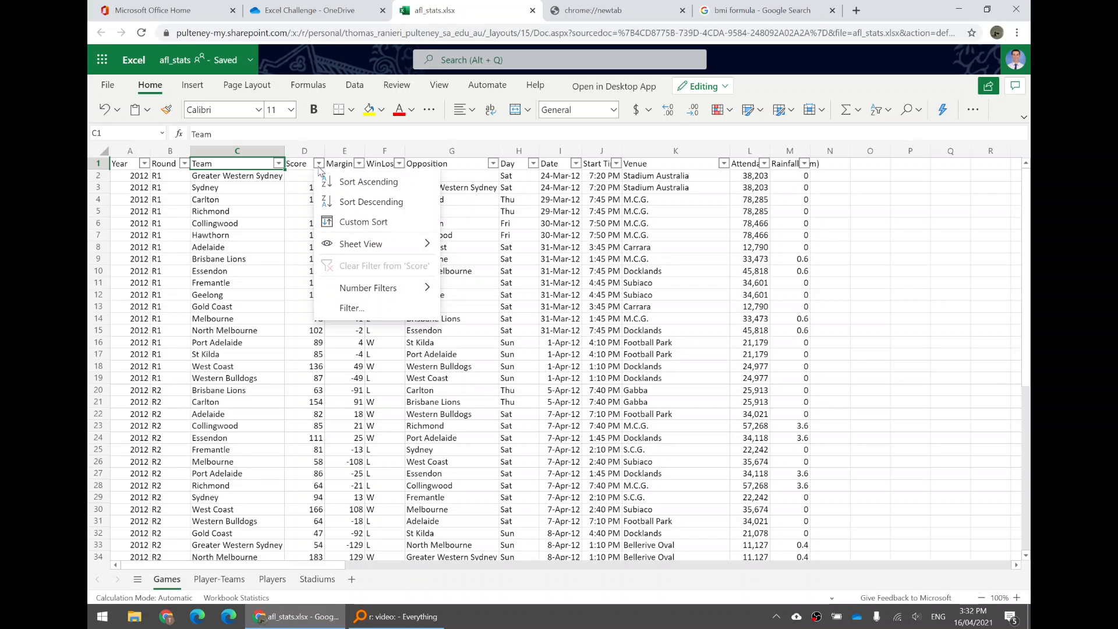
pyautogui.click(361, 184)
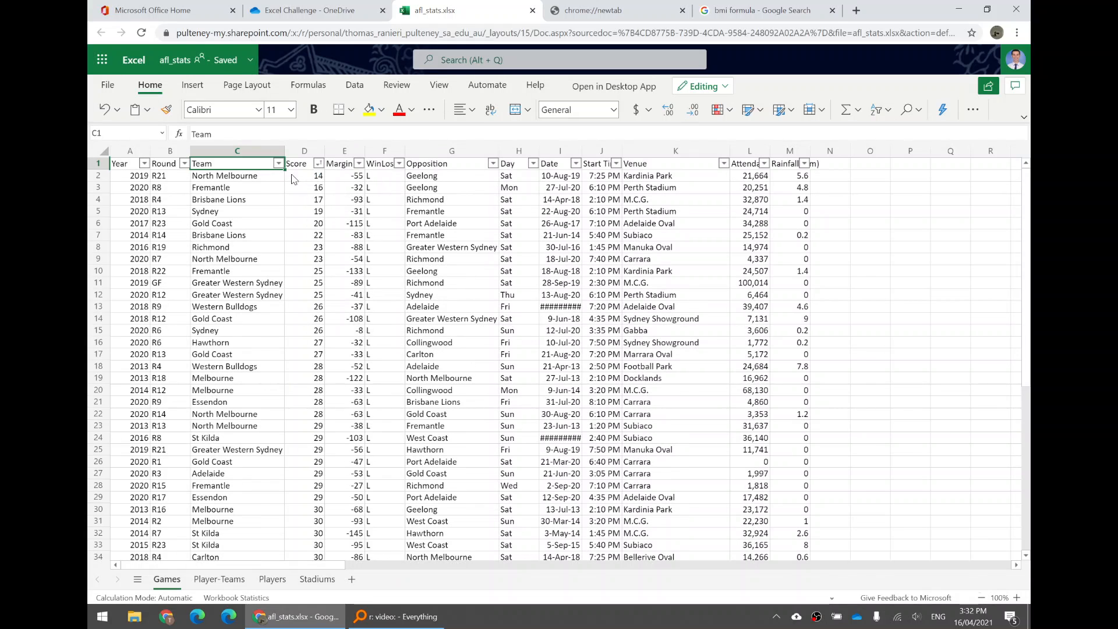
# Sort the game records by Score in descending order
pyautogui.click(293, 178)
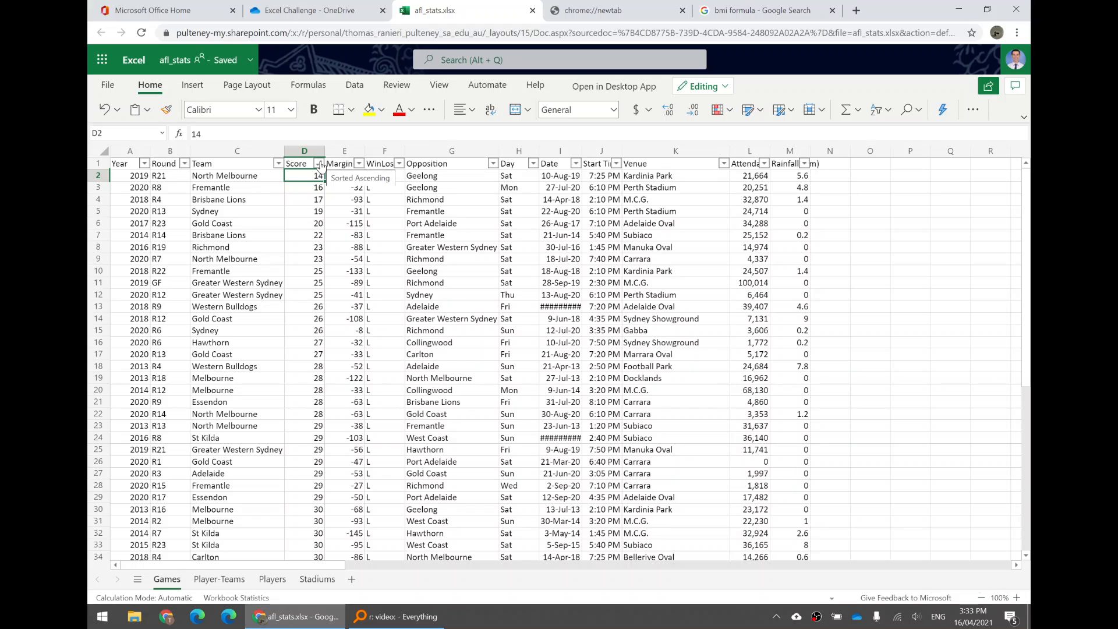
pyautogui.click(320, 164)
pyautogui.click(349, 201)
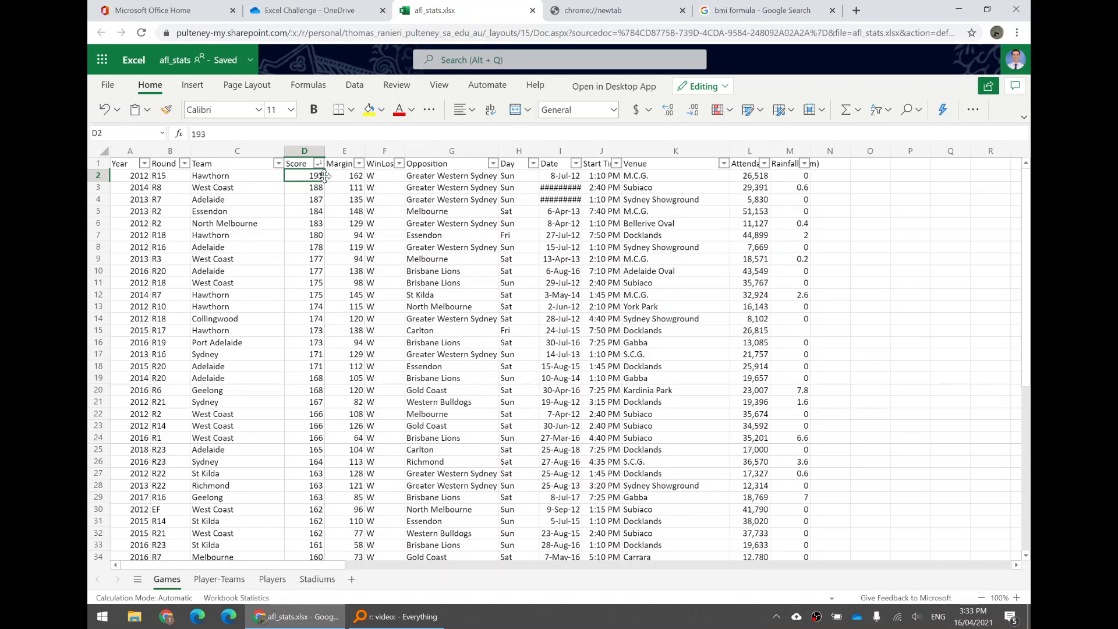
# Apply a text filter to the Team column so that only rows equal to "Adelaide" are shown
pyautogui.click(268, 166)
pyautogui.click(280, 164)
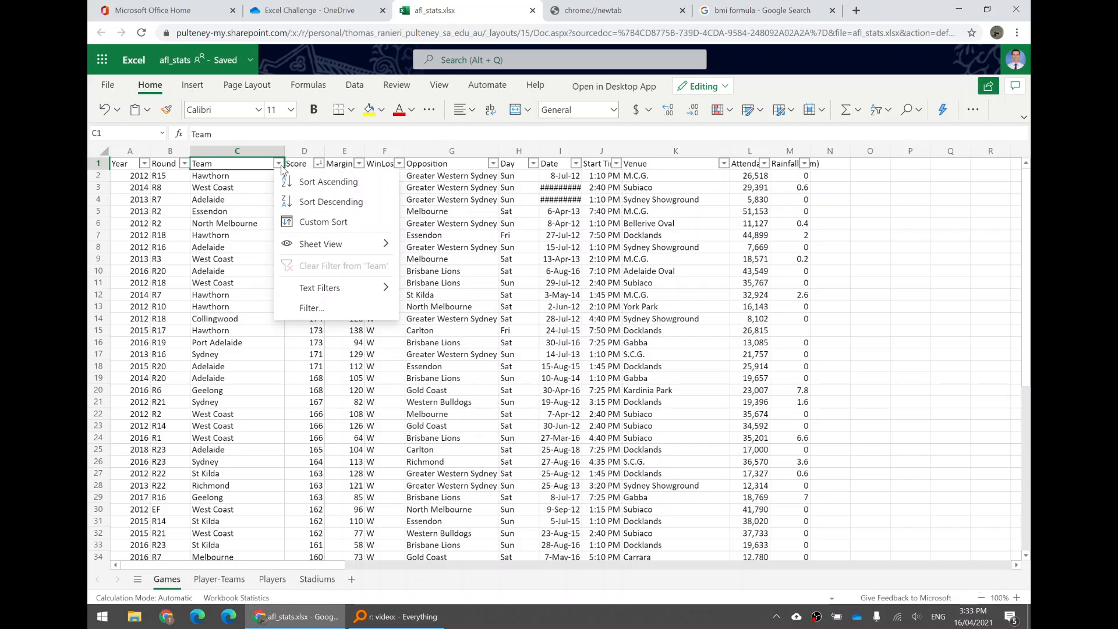
pyautogui.click(231, 187)
pyautogui.click(279, 166)
pyautogui.moveTo(337, 289)
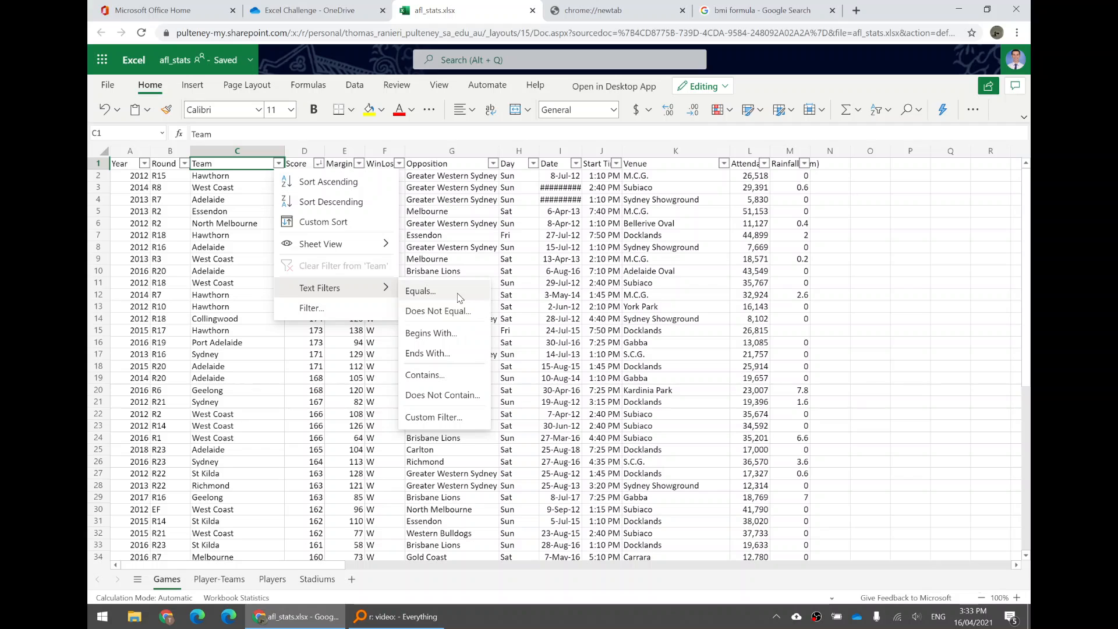
pyautogui.click(423, 293)
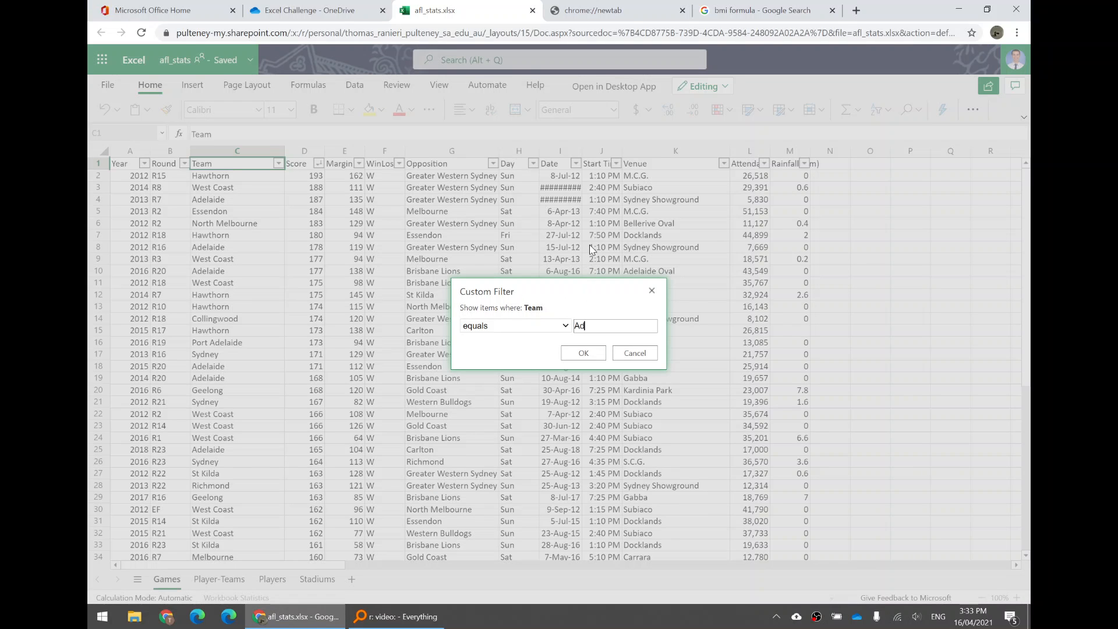
pyautogui.click(587, 352)
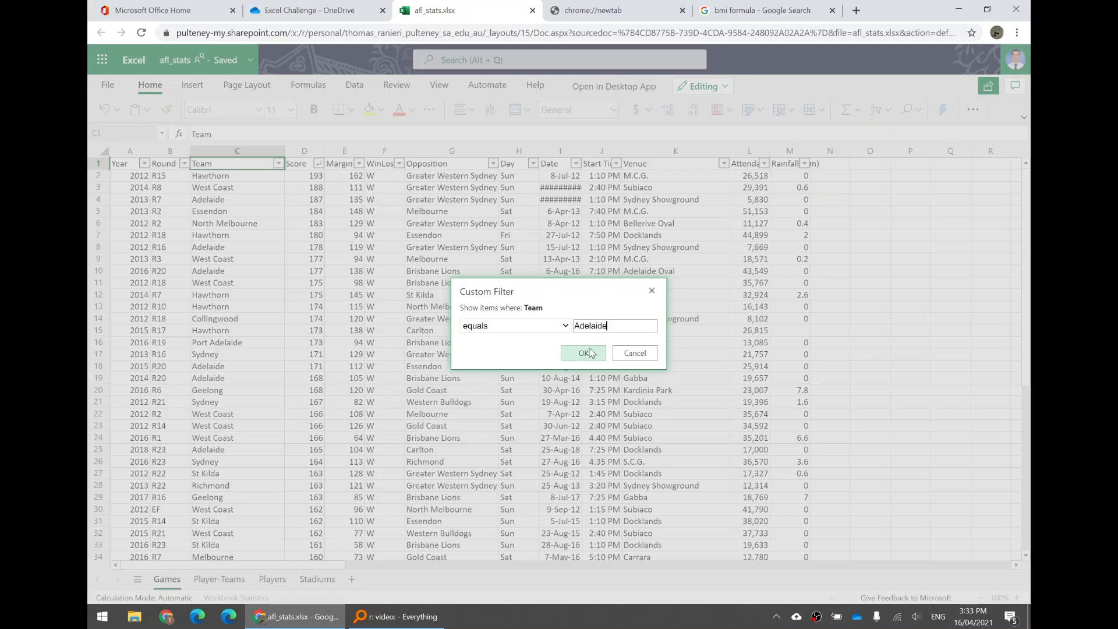
# Open the afl_stats workbook in the desktop version of Excel
pyautogui.scroll(-10, 222, 297)
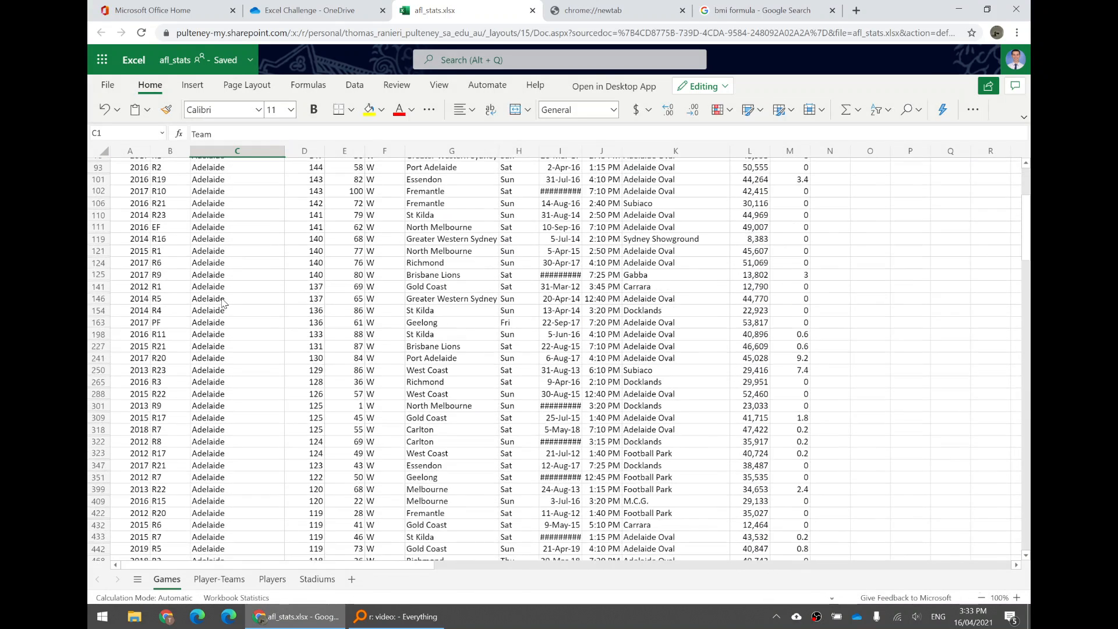
pyautogui.scroll(10, 222, 295)
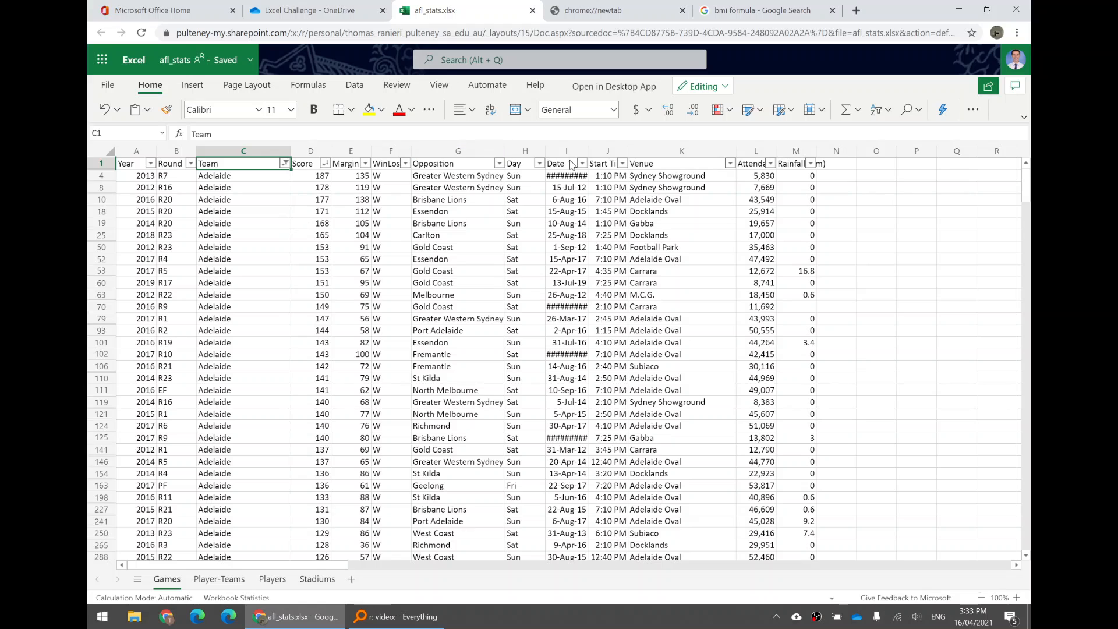
pyautogui.click(638, 87)
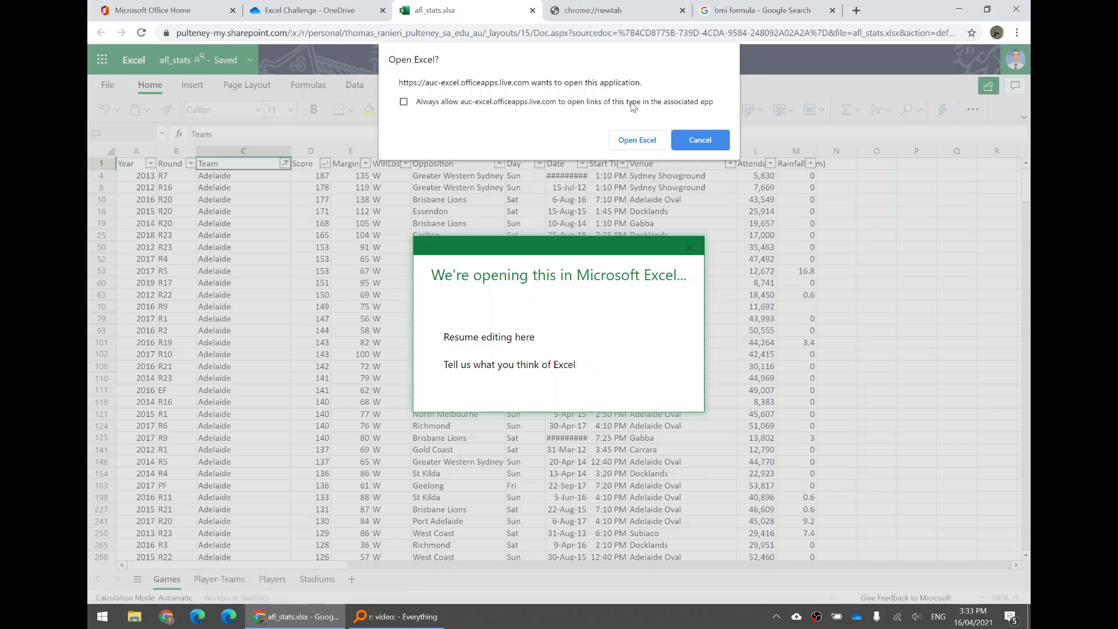
pyautogui.click(644, 138)
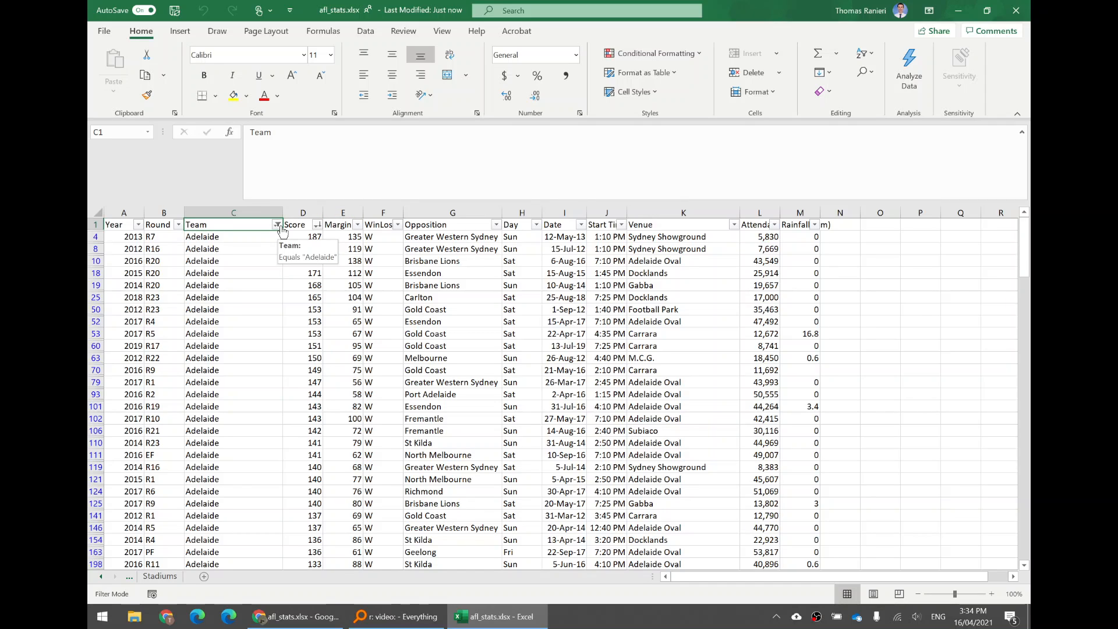
# Change the Team filter to show only Greater Western Sydney
pyautogui.click(278, 225)
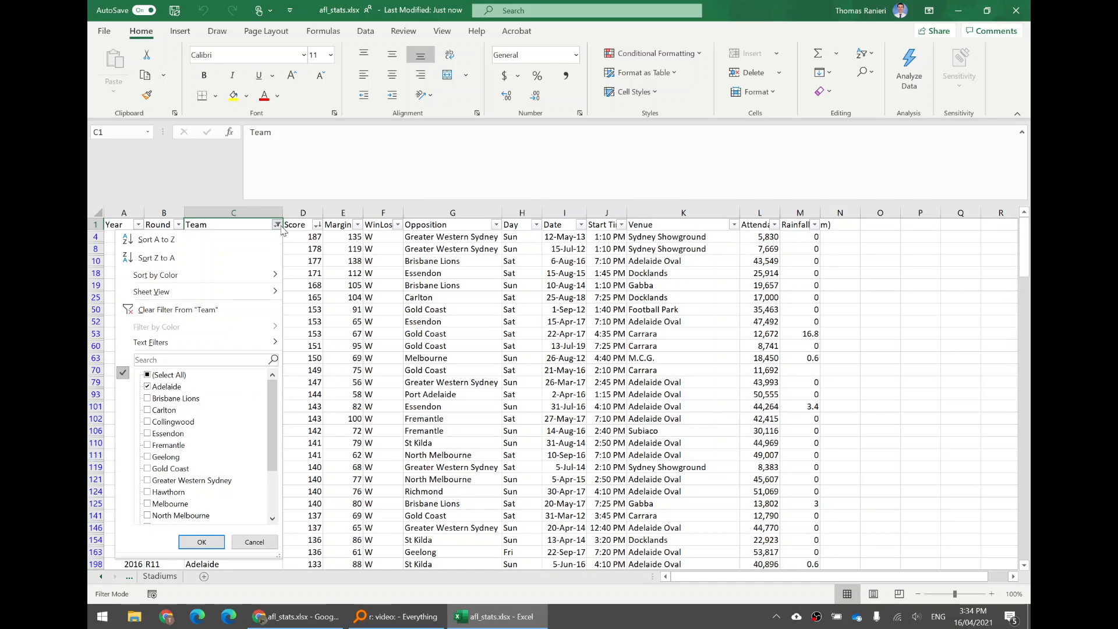
pyautogui.click(148, 375)
pyautogui.click(148, 376)
pyautogui.scroll(-2, 233, 428)
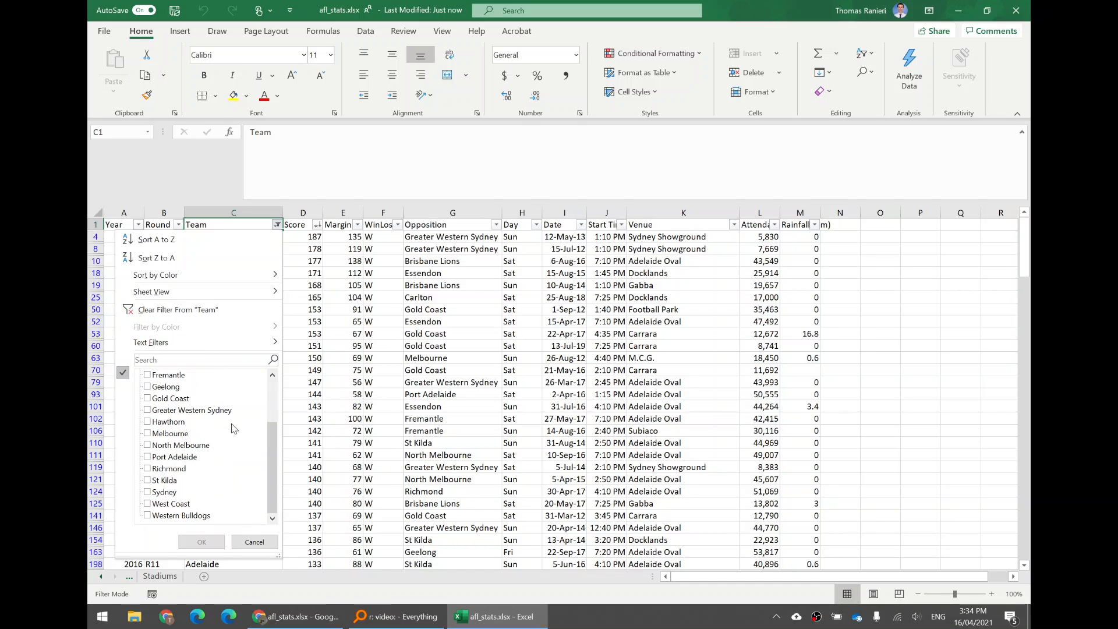
pyautogui.click(148, 410)
pyautogui.click(202, 541)
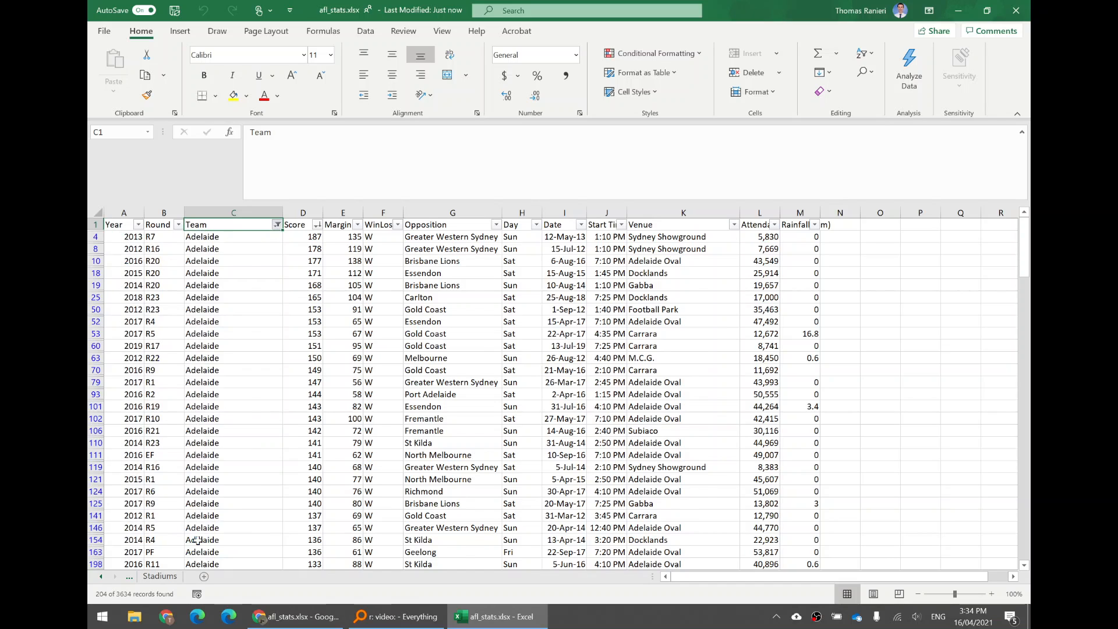
pyautogui.click(277, 224)
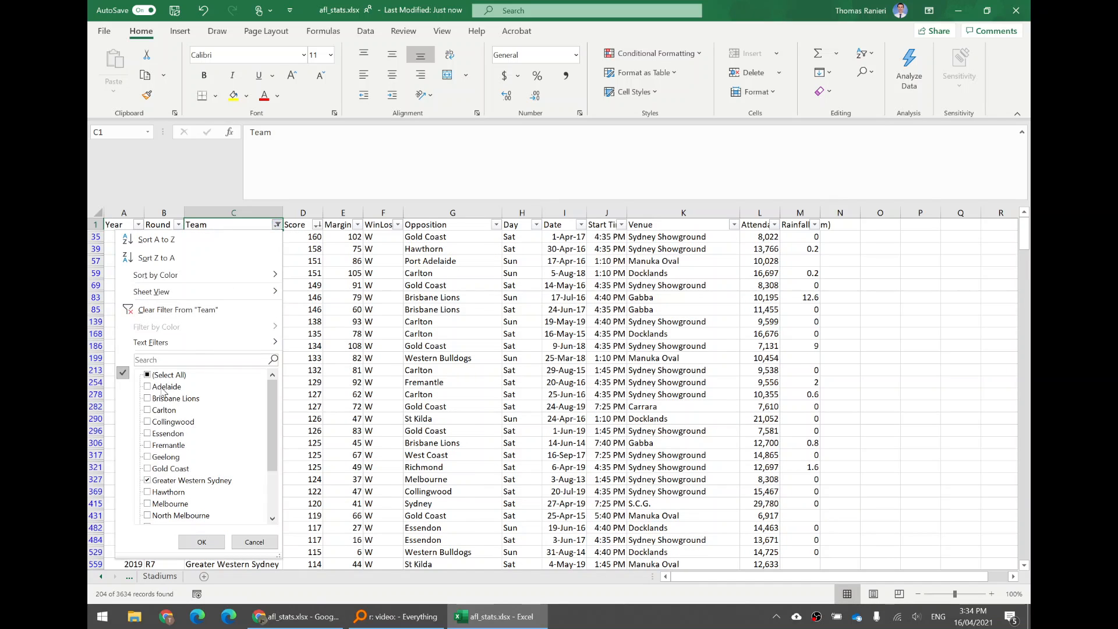
pyautogui.click(148, 375)
pyautogui.click(147, 376)
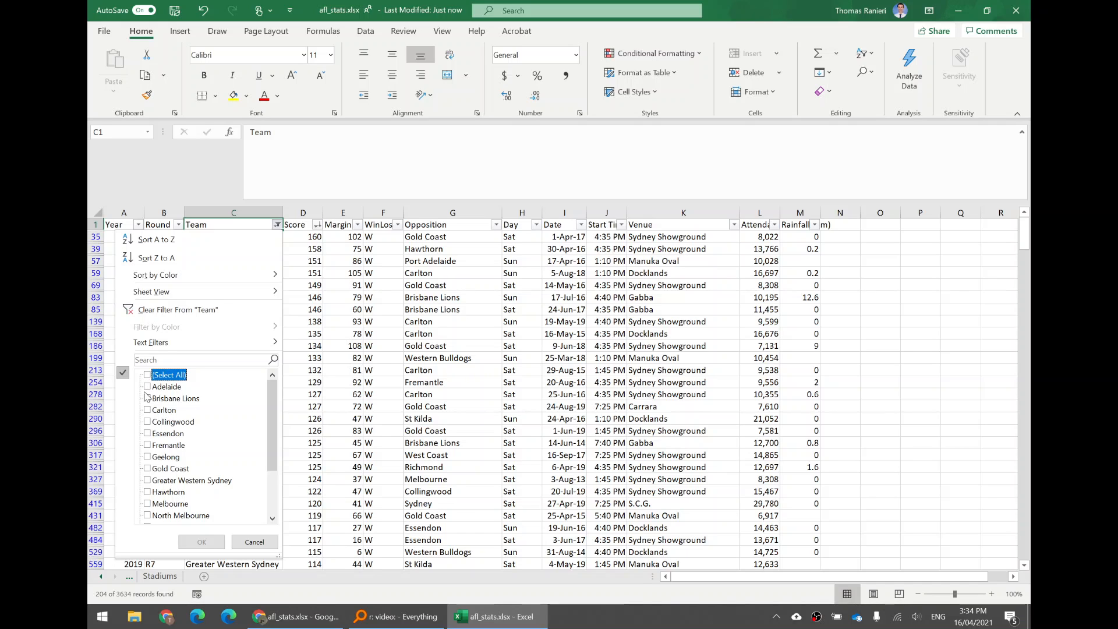
pyautogui.press('Escape')
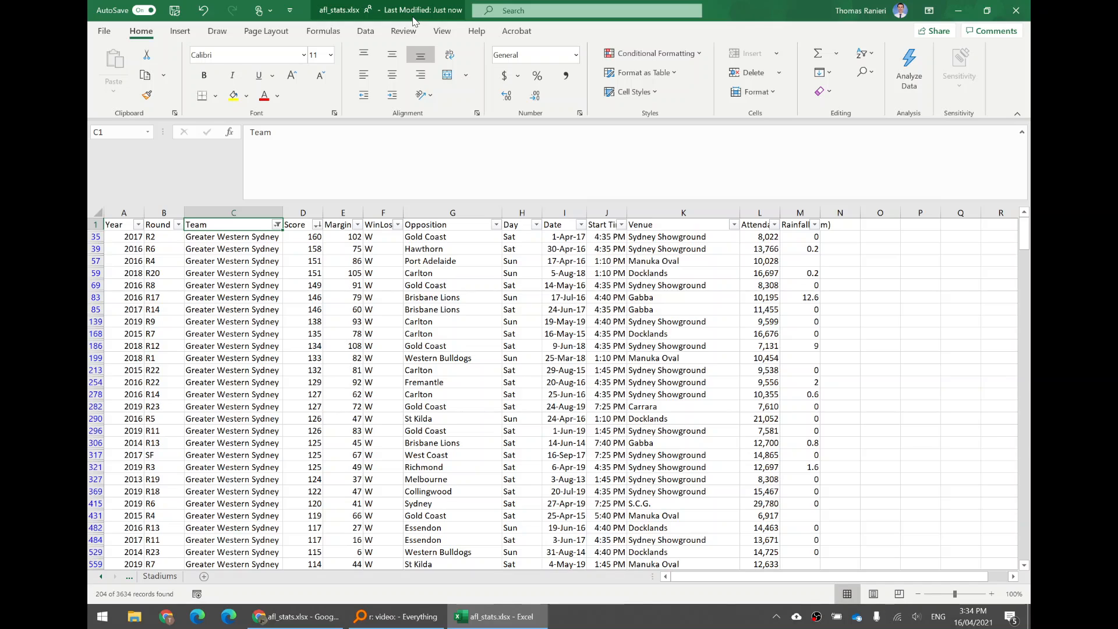
# Change the Team filter to show only Adelaide instead of Greater Western Sydney
pyautogui.click(277, 225)
pyautogui.click(148, 387)
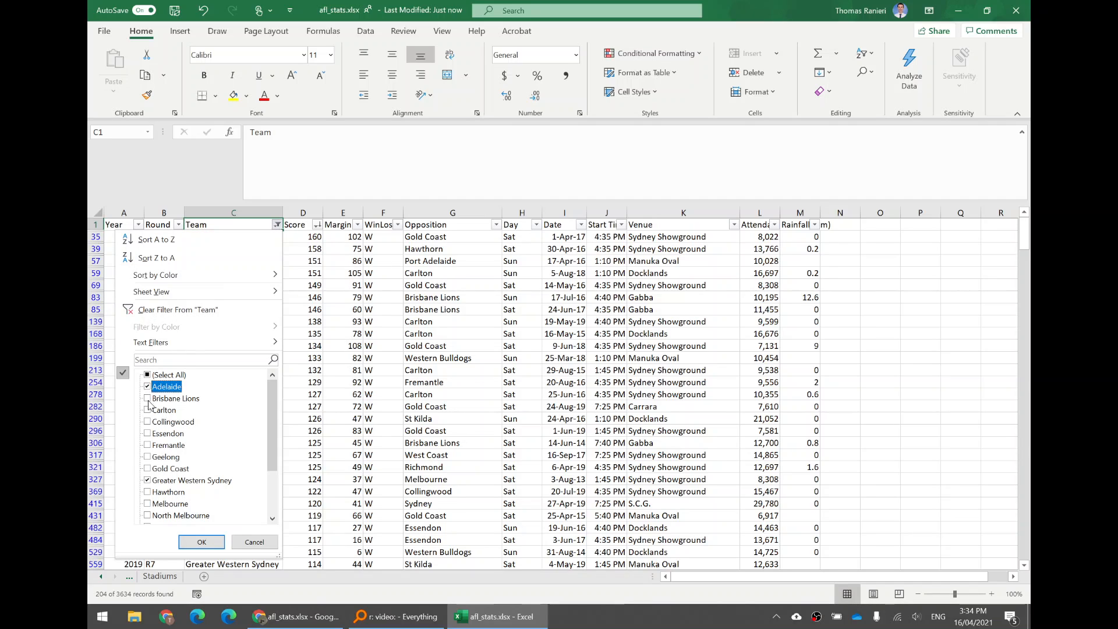
pyautogui.click(149, 480)
pyautogui.click(202, 542)
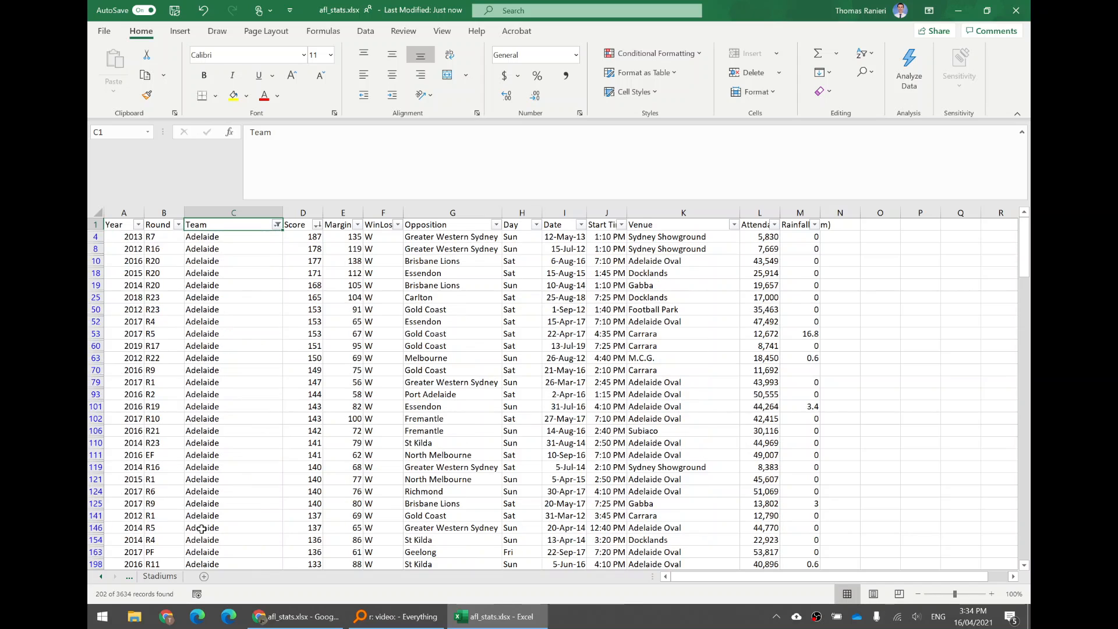
# Look through the filtered Adelaide rows and select the whole Year column to check its record count
pyautogui.scroll(-2, 269, 324)
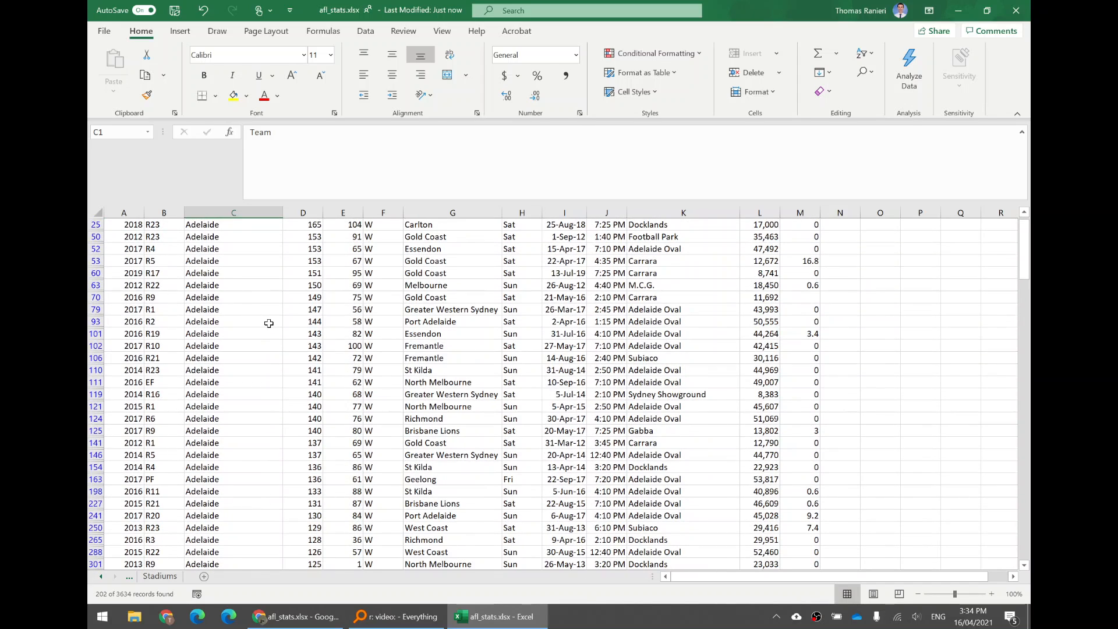
pyautogui.scroll(2, 268, 324)
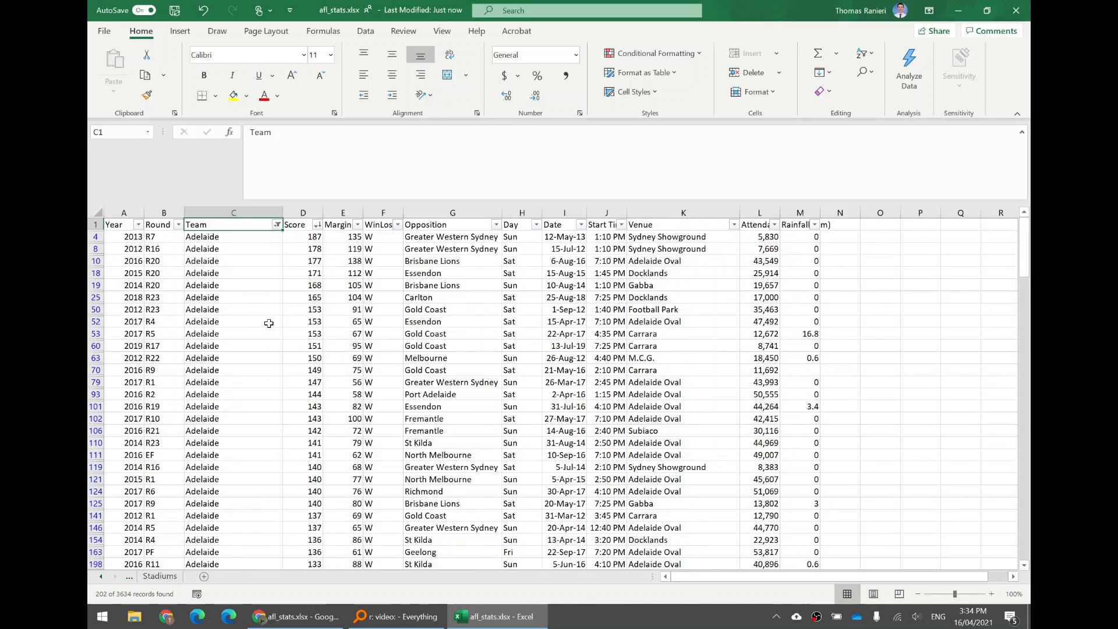
pyautogui.click(118, 211)
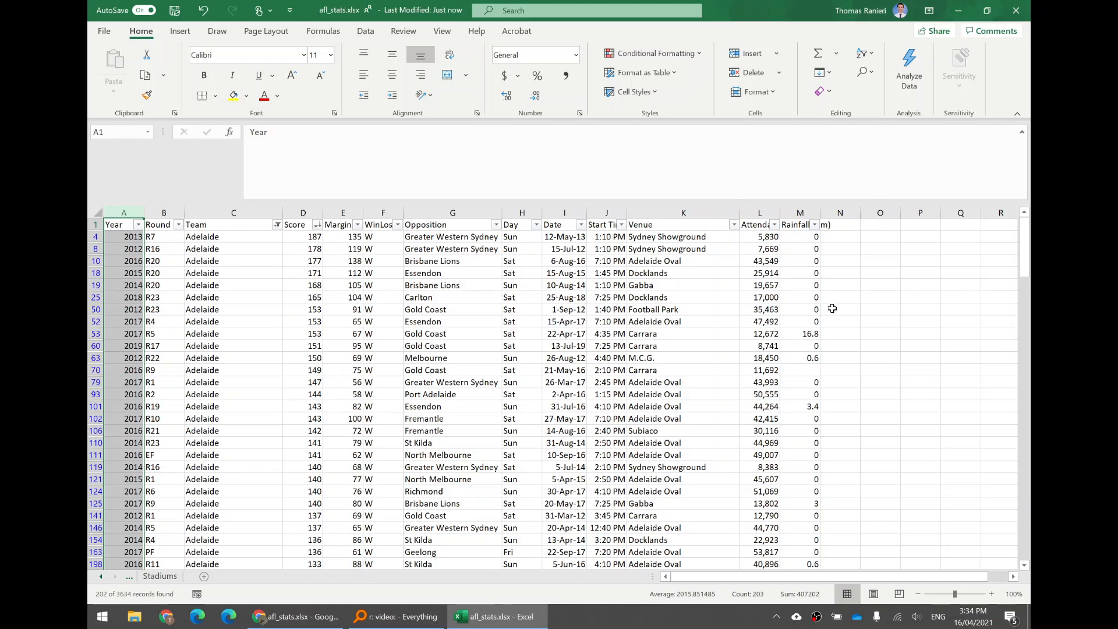
# Calculate =202/2 in cell P10 beside the data and clear the cell again
pyautogui.click(898, 256)
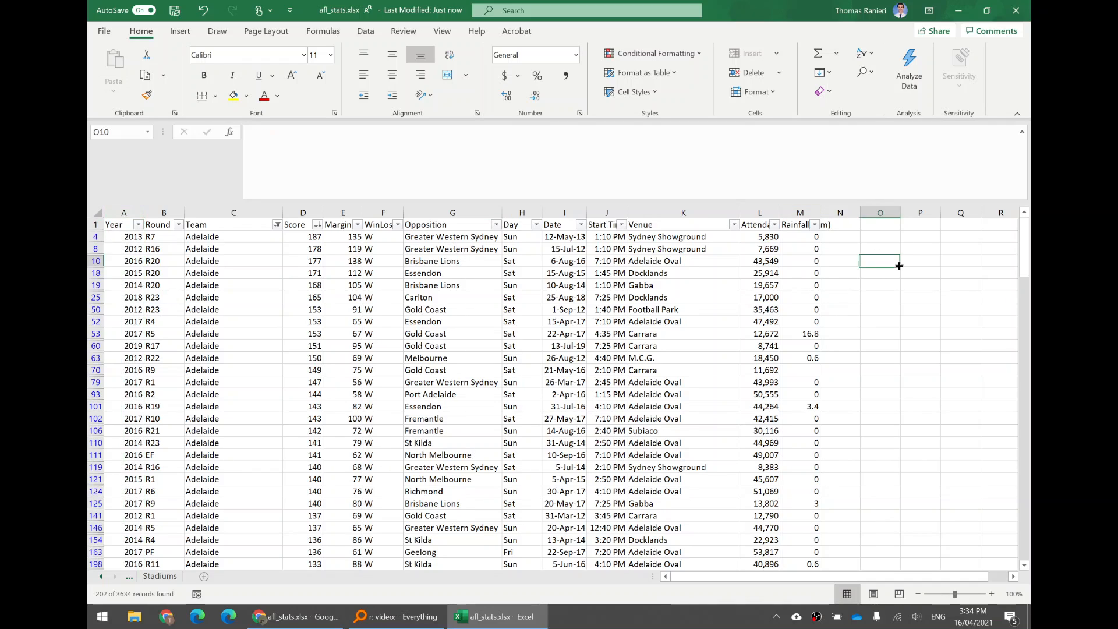
pyautogui.click(909, 260)
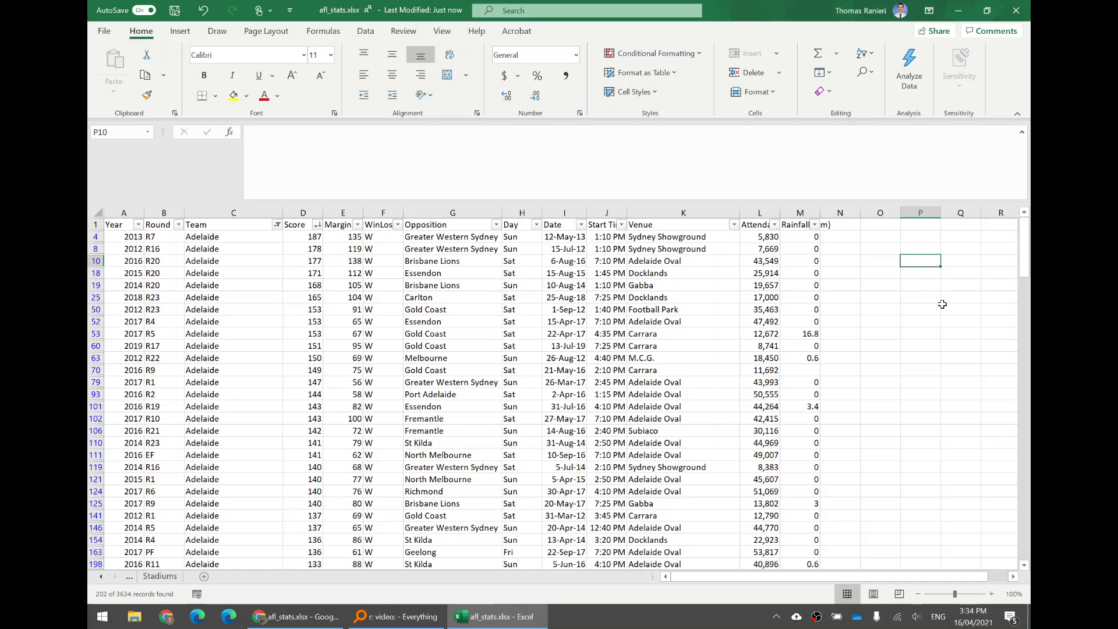
pyautogui.write('=202/2')
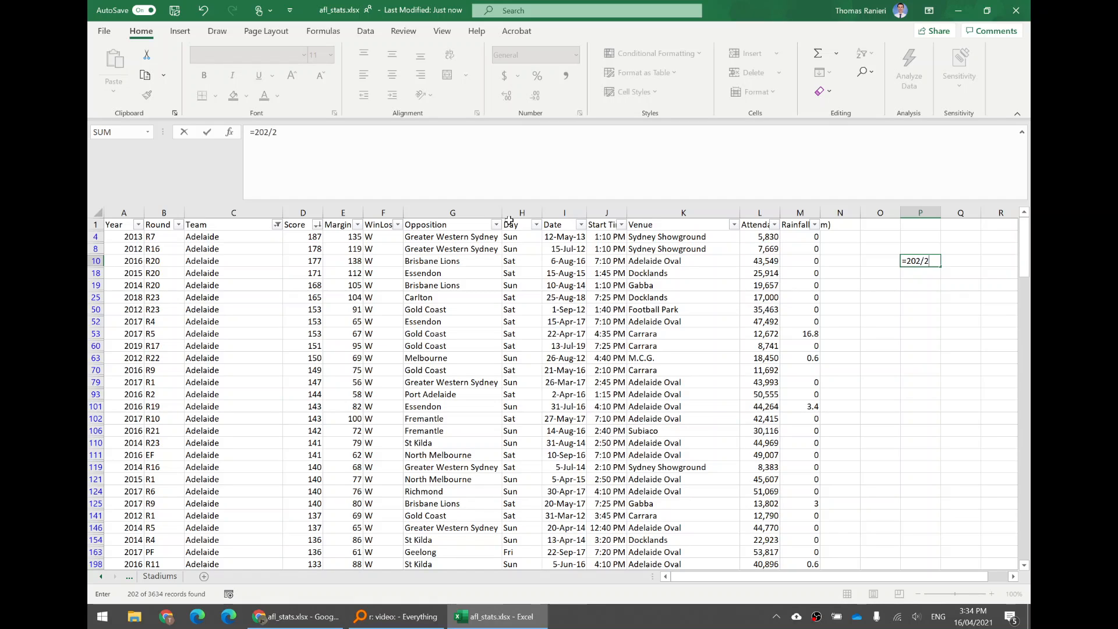
pyautogui.press('Return')
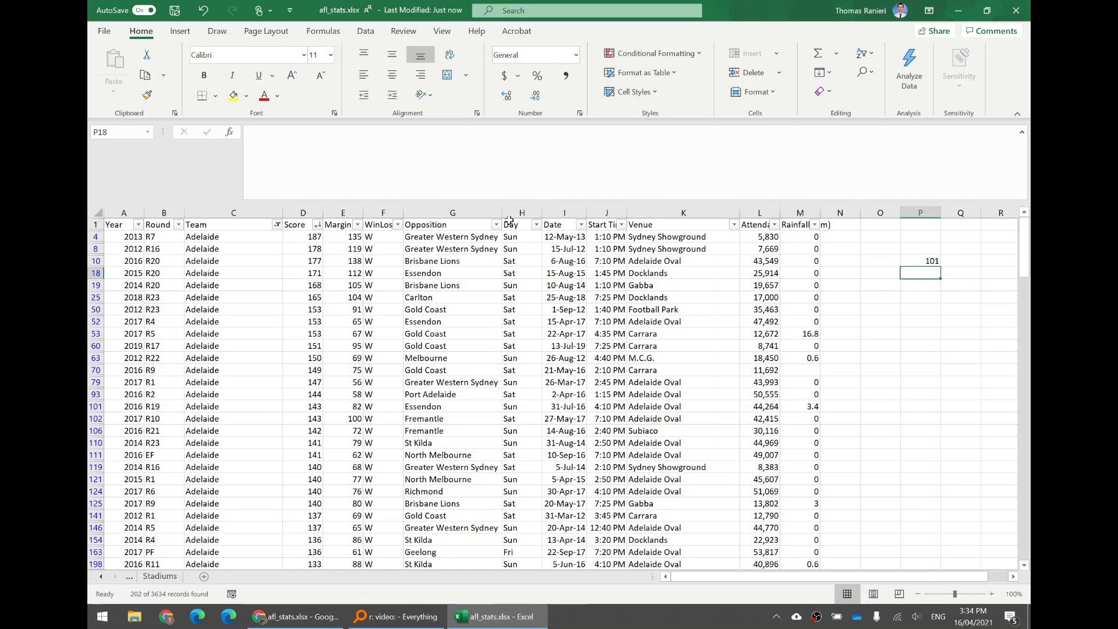
pyautogui.press('Up')
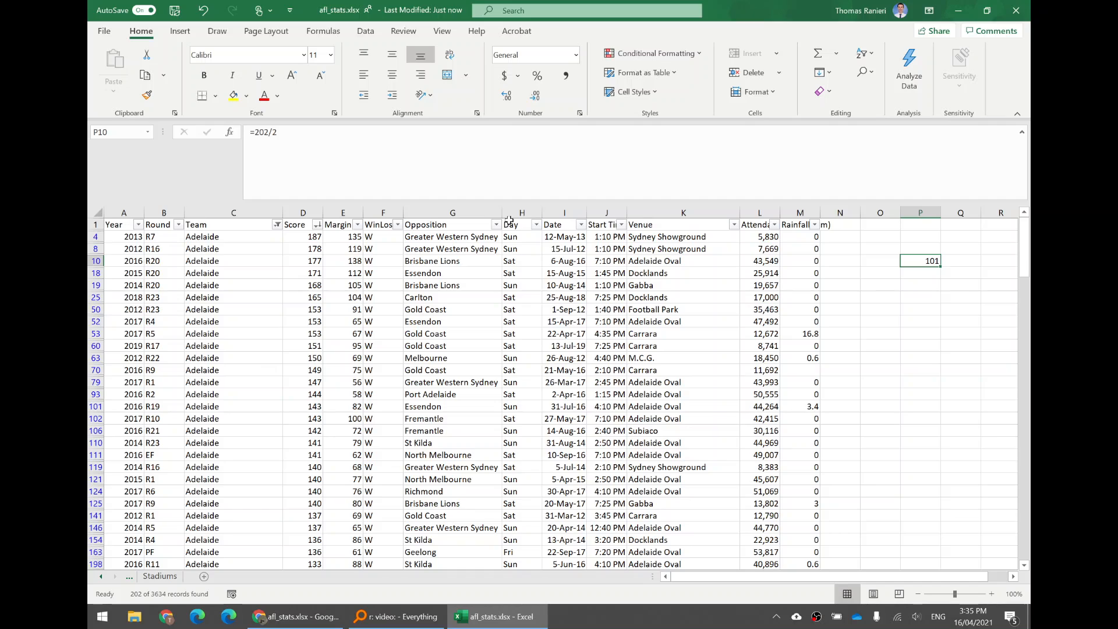
pyautogui.press('Delete')
# Sort the filtered Adelaide games by Date from oldest to newest and select the first date
pyautogui.click(595, 294)
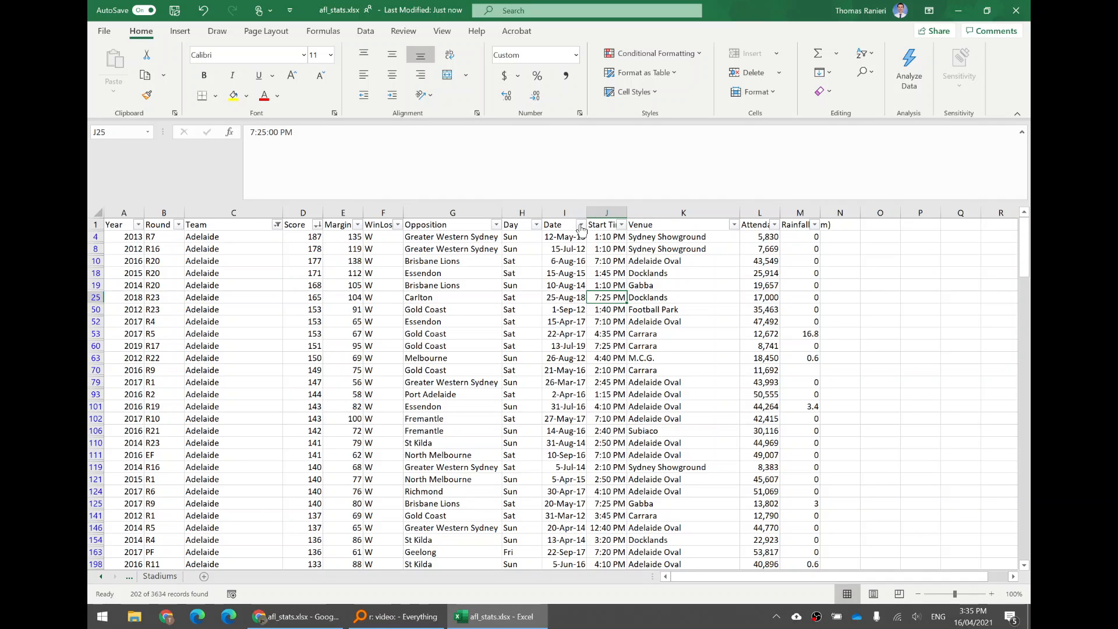
pyautogui.click(580, 225)
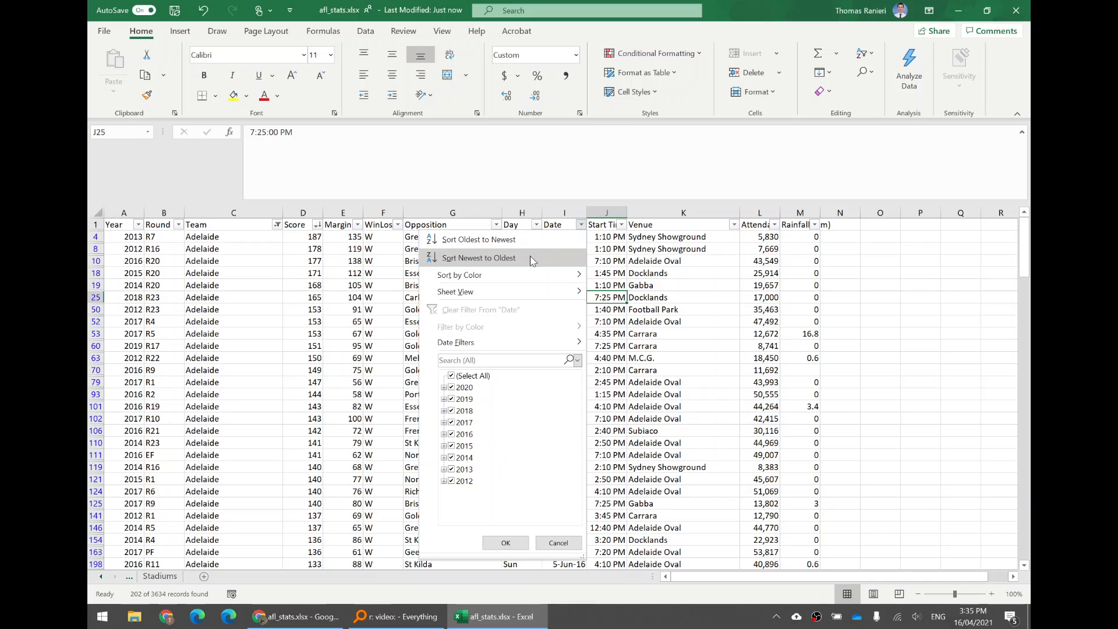
pyautogui.click(526, 241)
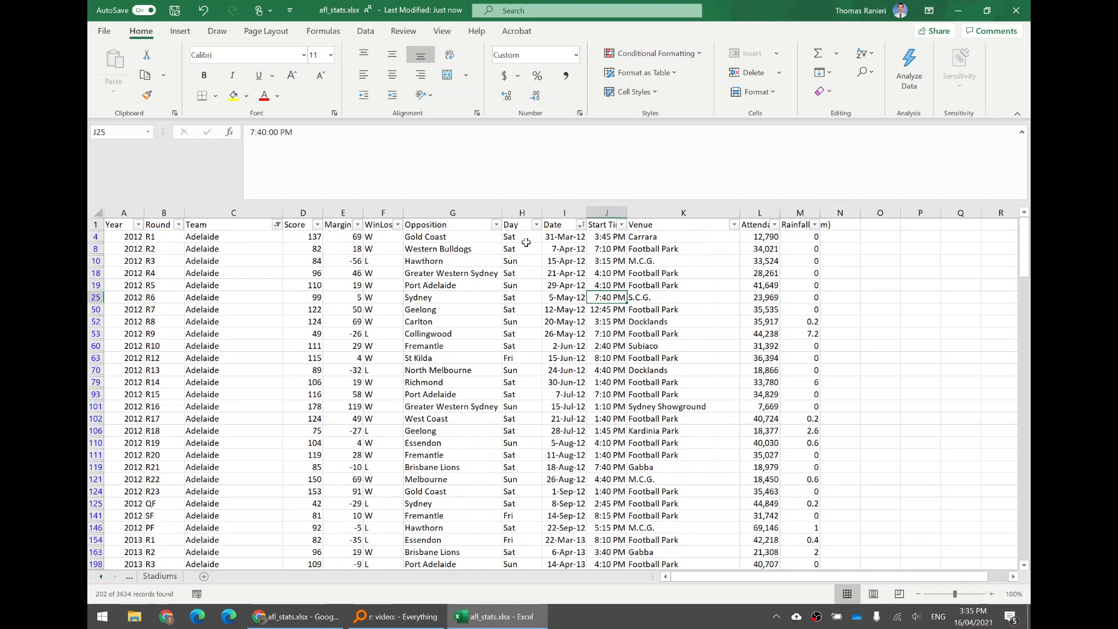
pyautogui.click(253, 225)
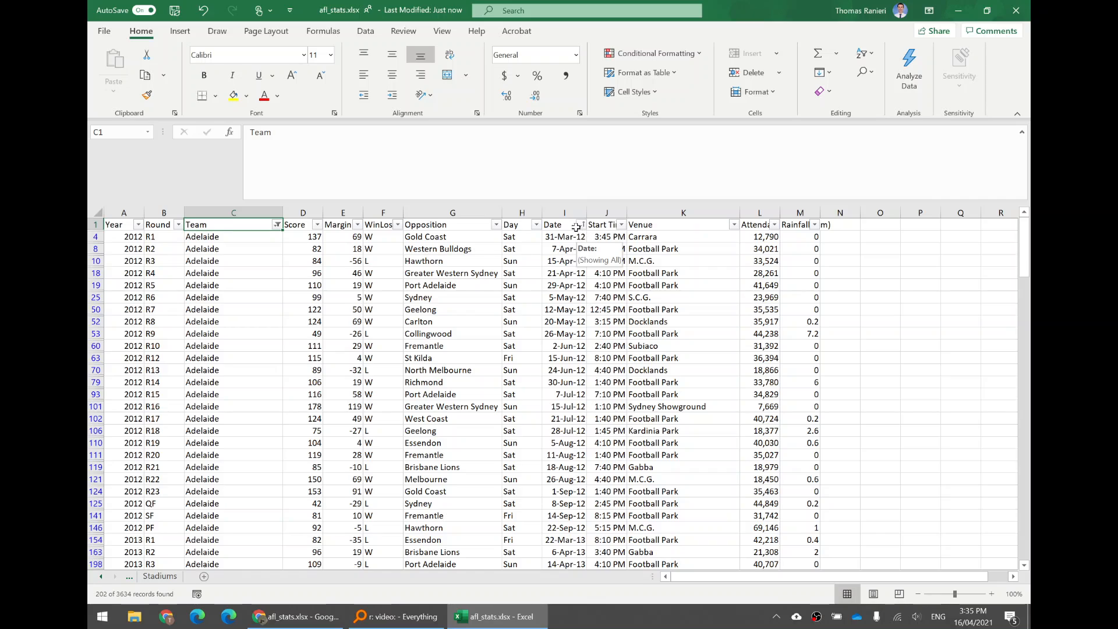
pyautogui.click(551, 237)
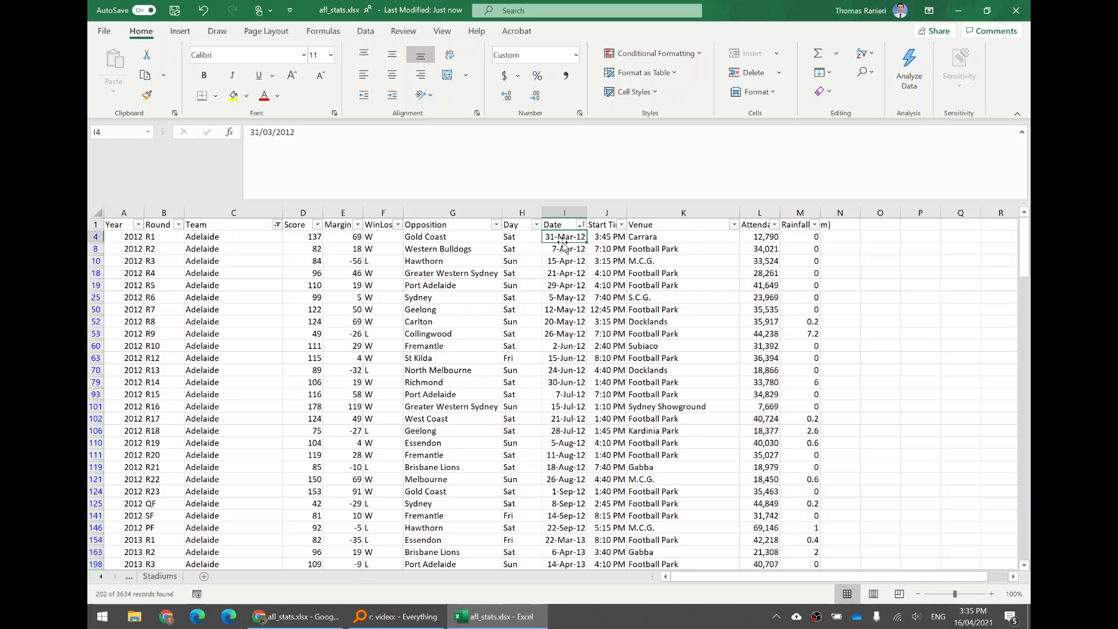
# Count the Year entries with and without the header, selecting the data from A4 down to the last record, and return to A1
pyautogui.click(123, 213)
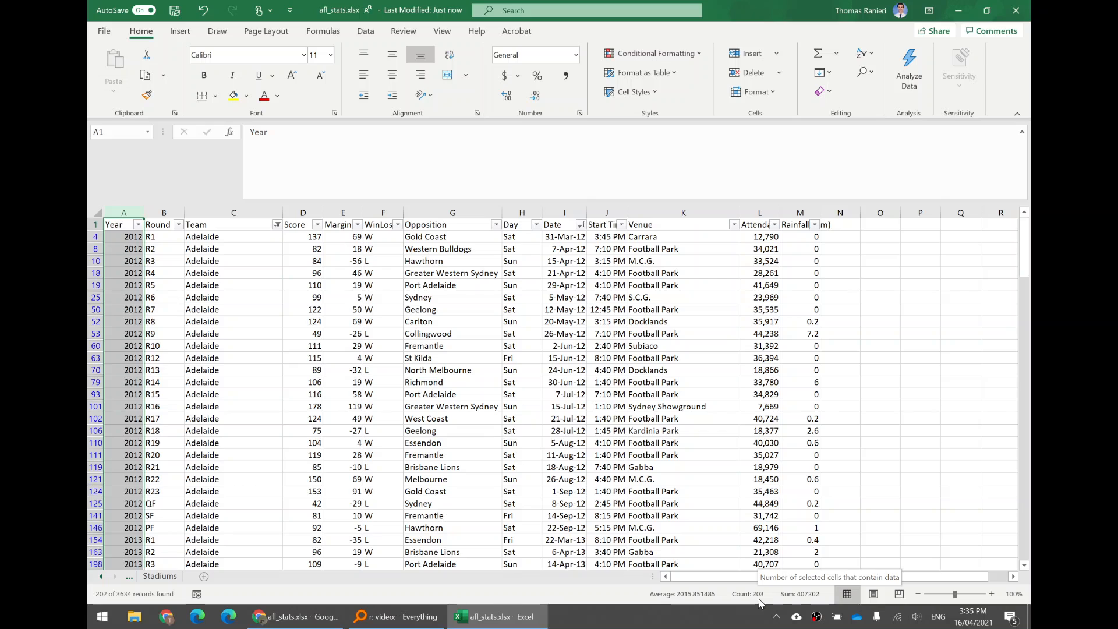
pyautogui.click(121, 237)
pyautogui.click(120, 237)
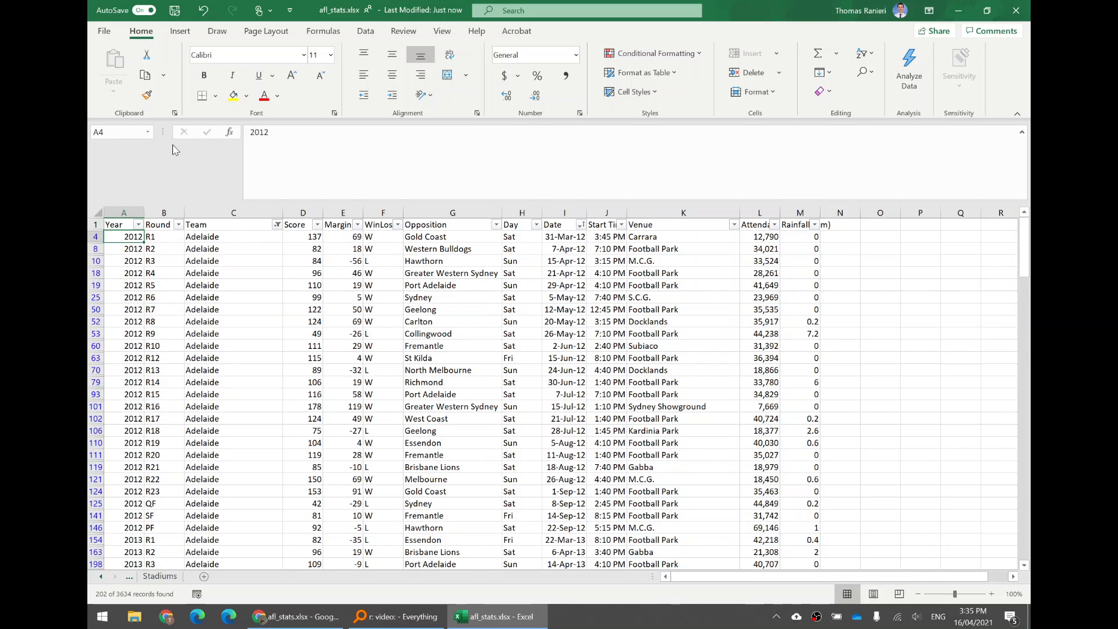
pyautogui.hotkey('ctrl', 'shift', 'Down')
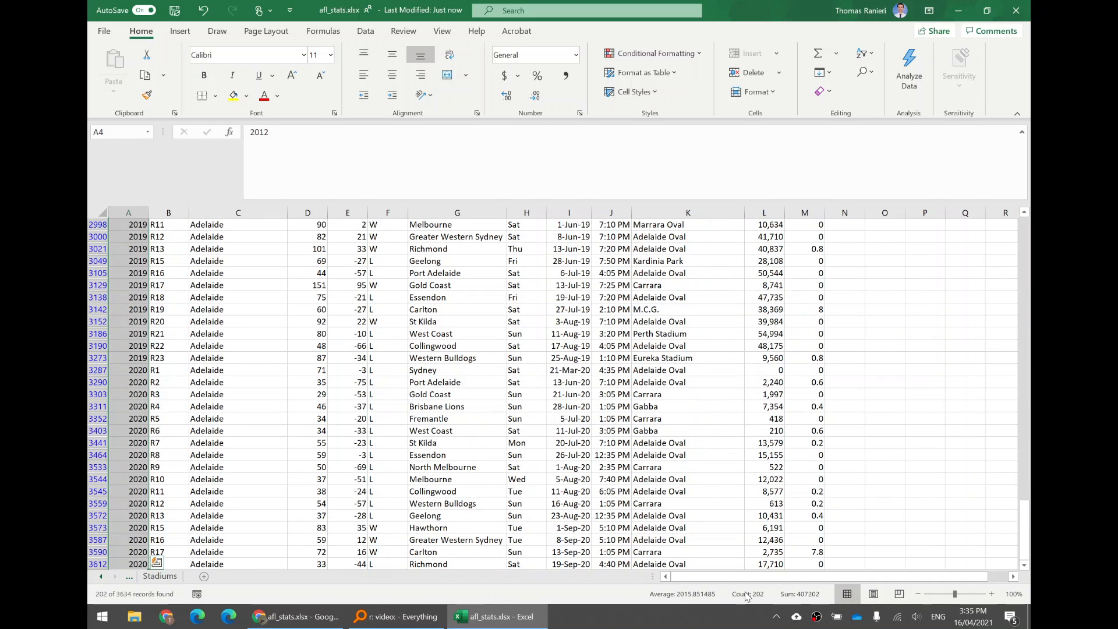
pyautogui.click(134, 309)
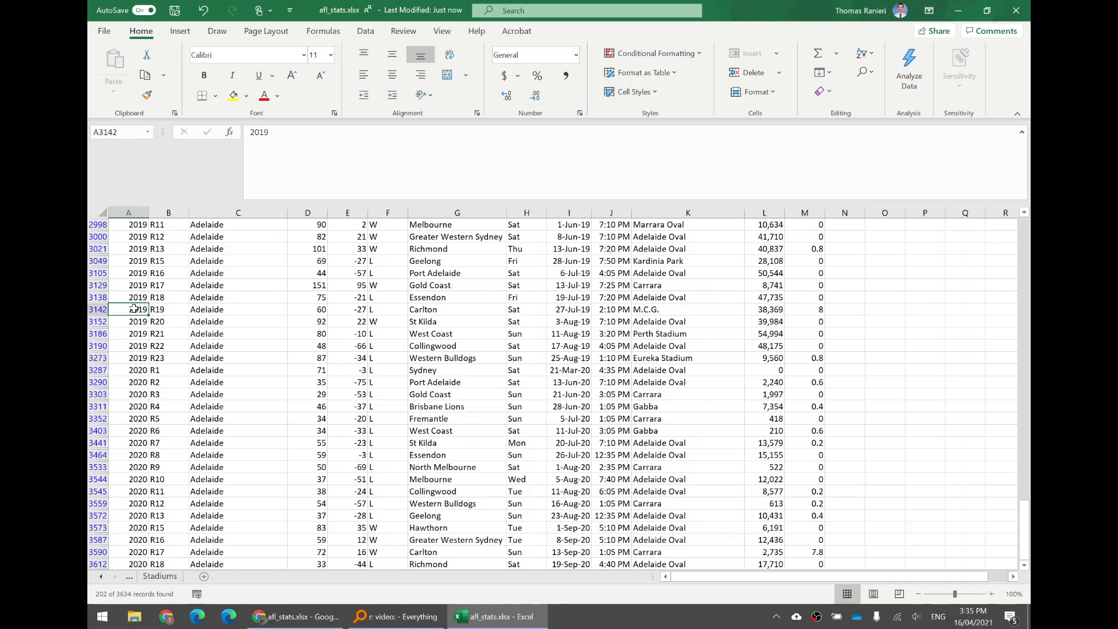
pyautogui.hotkey('ctrl', 'Home')
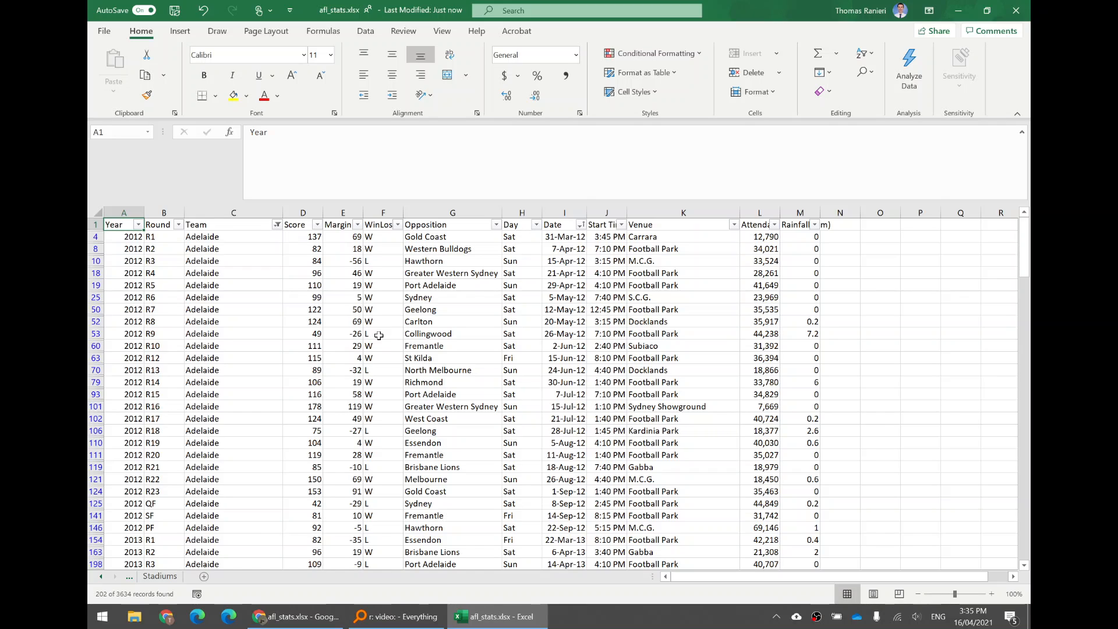
# Clear the filter from the Team column so that all teams' games are shown
pyautogui.click(276, 224)
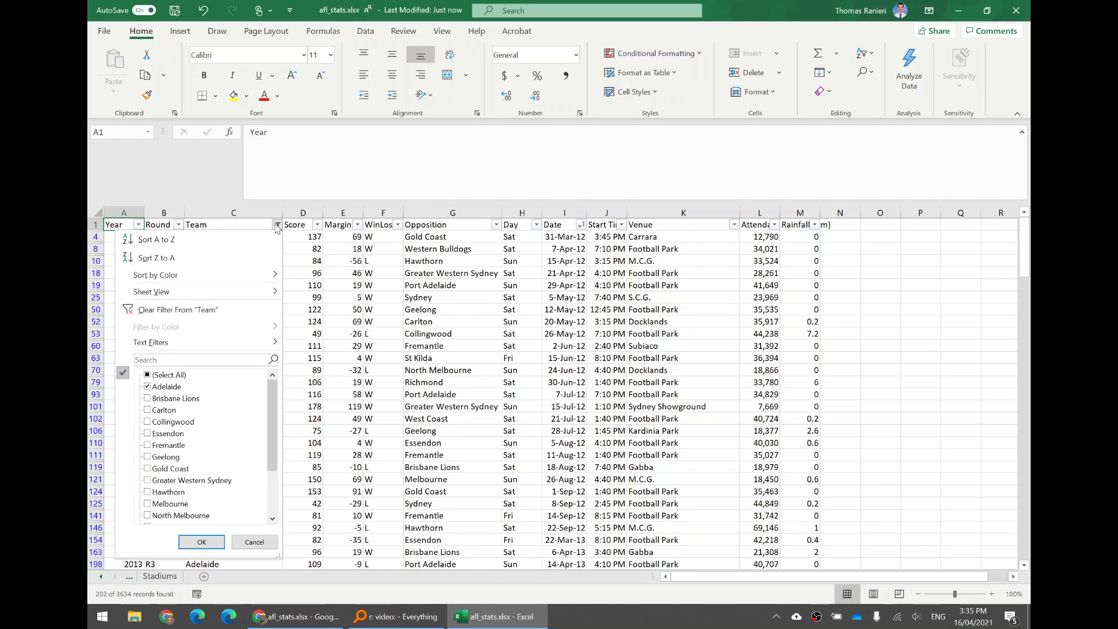
pyautogui.click(194, 310)
pyautogui.click(255, 251)
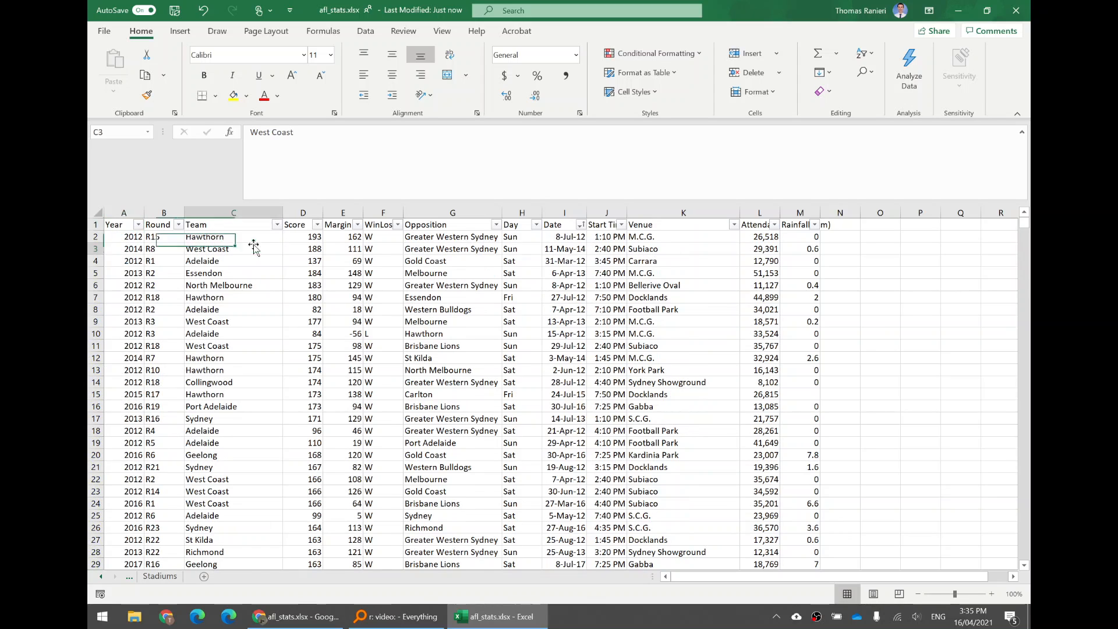
# Sort all game records by Date from oldest to newest and select the first date in I2
pyautogui.click(580, 225)
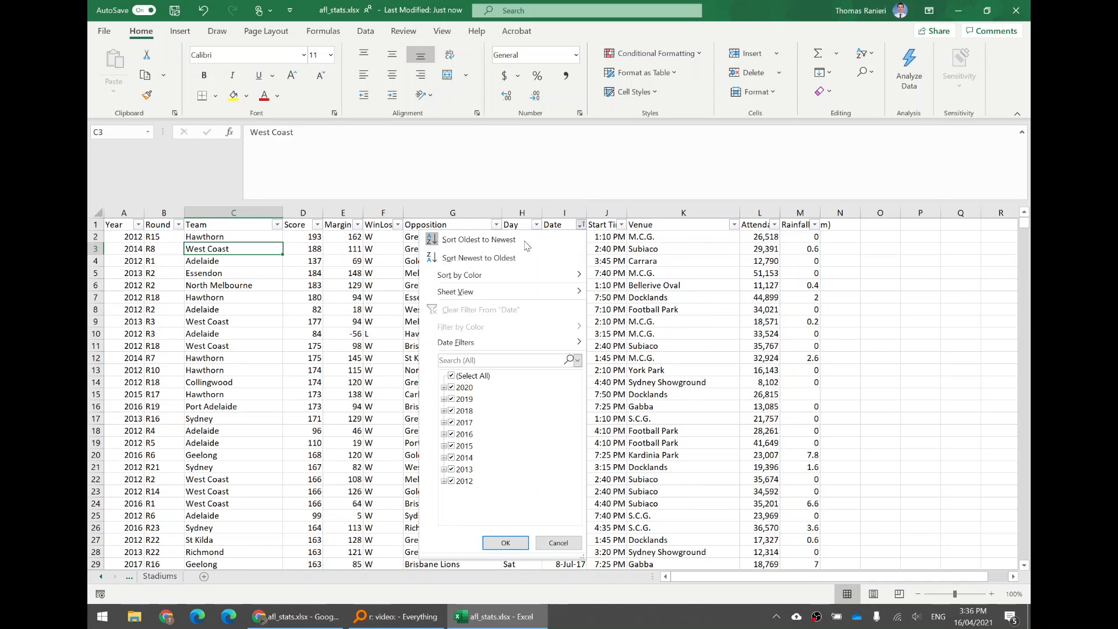
pyautogui.click(492, 242)
pyautogui.click(565, 236)
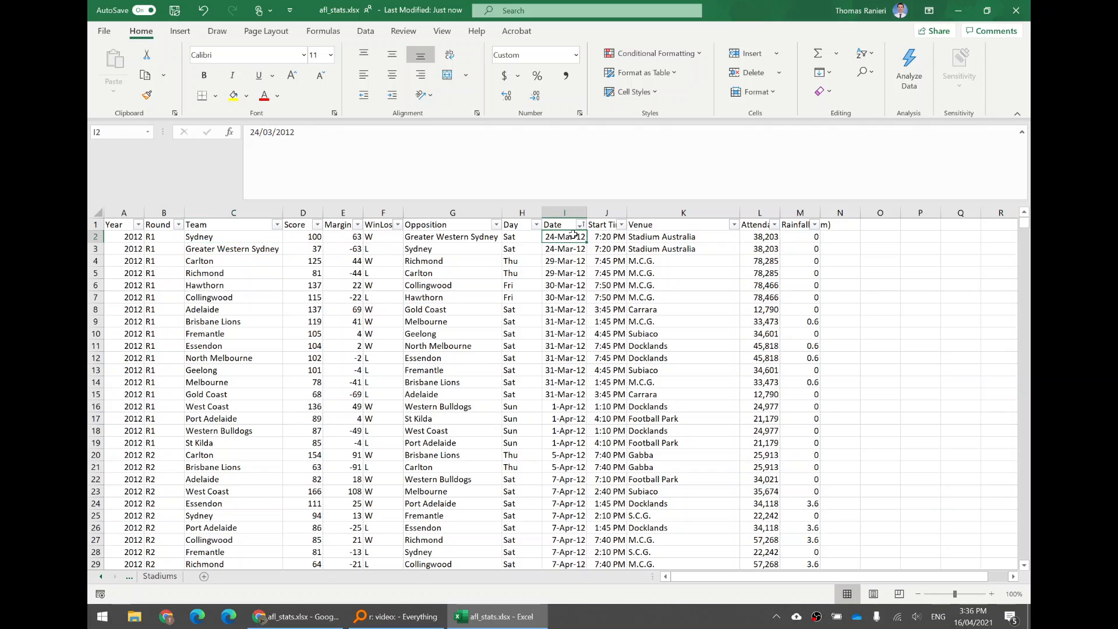